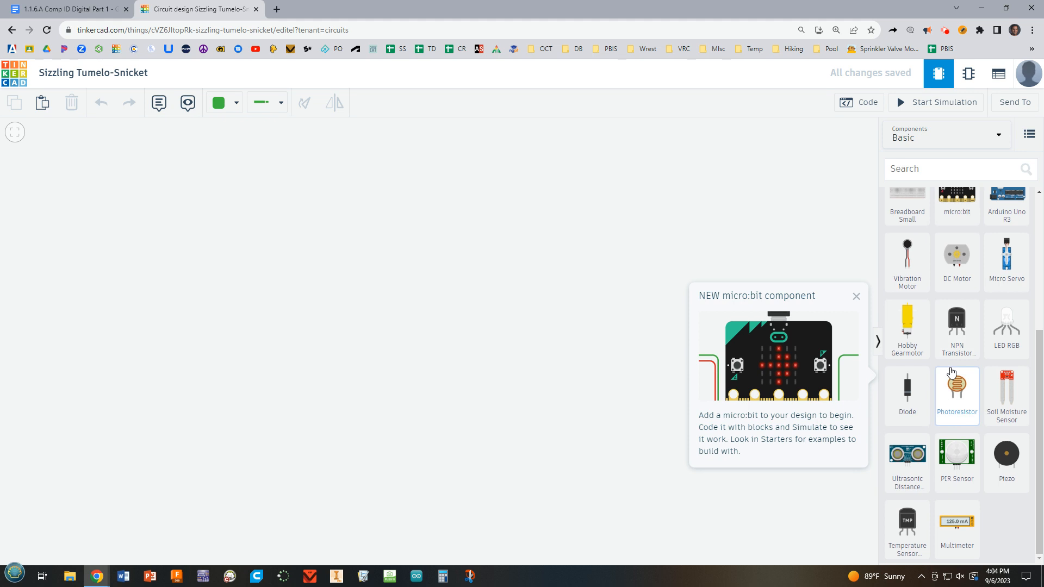
Step: Examine the full list of starter circuits, including the Basic, Arduino, micro:bit and Circuit Assemblies sections
left_click(966, 142)
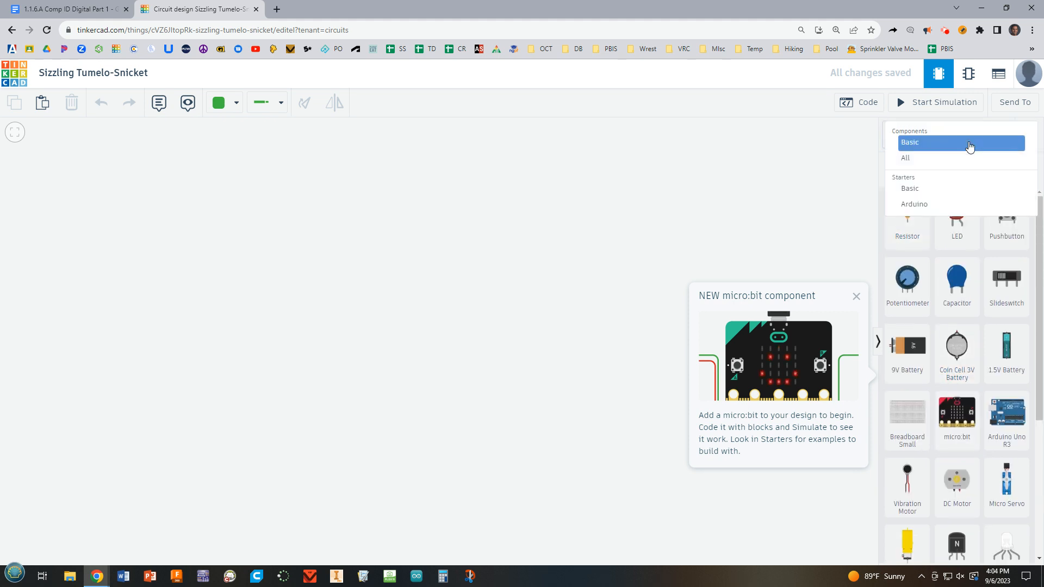
left_click(904, 252)
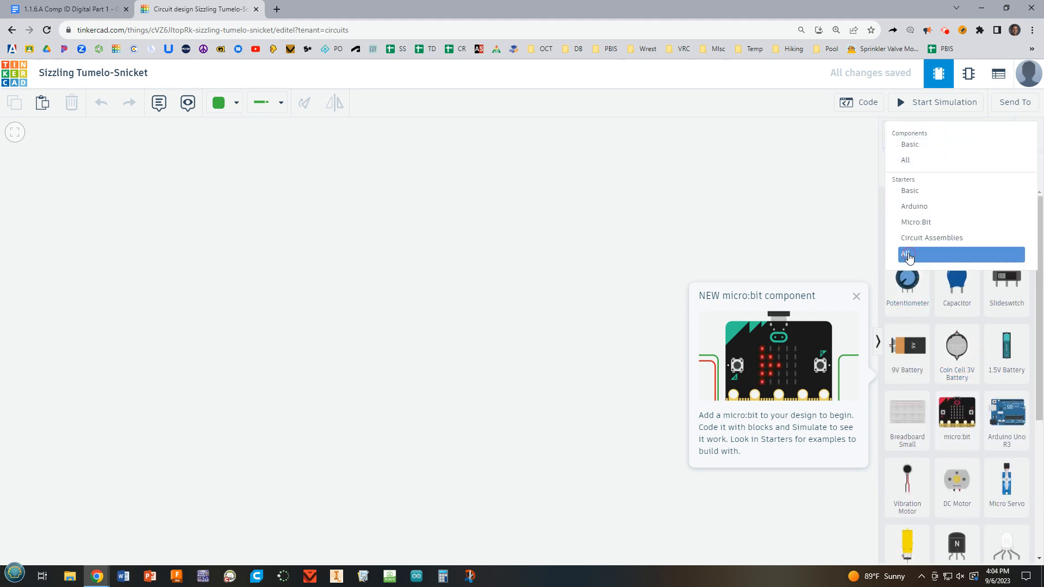
left_click(859, 300)
scroll(917, 280, "down", 9)
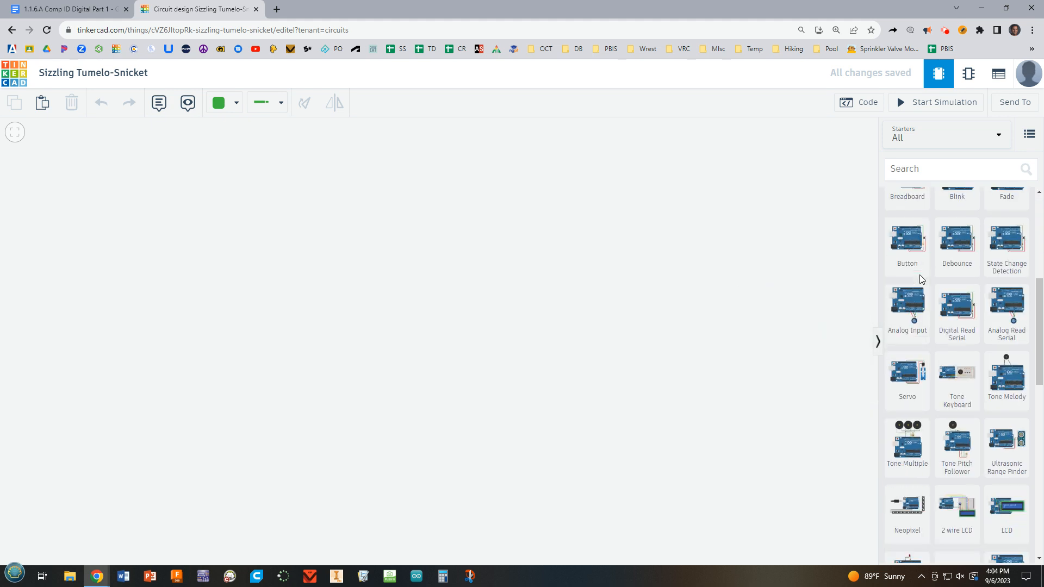
scroll(917, 280, "down", 4)
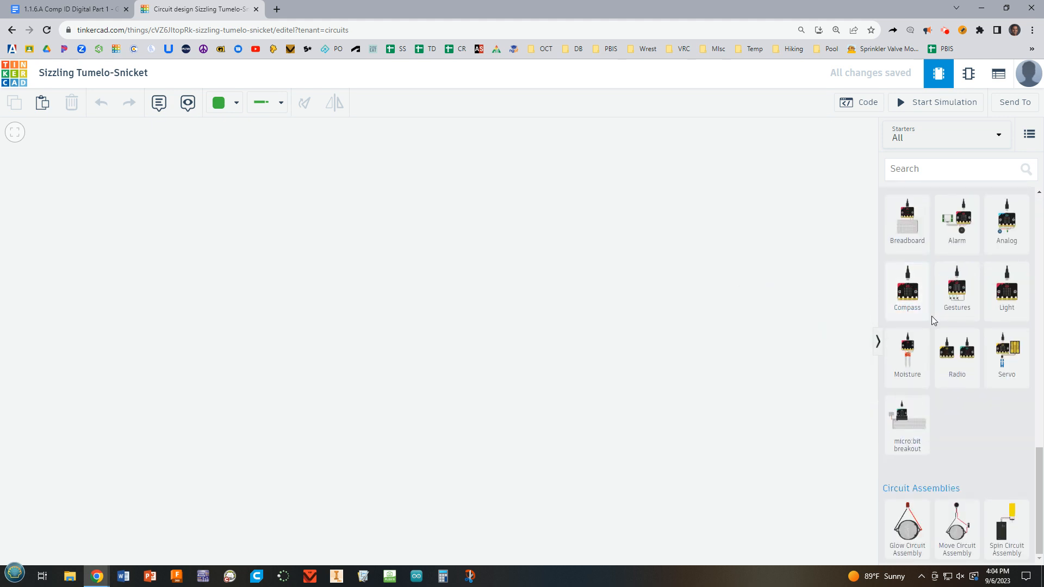
scroll(952, 326, "up", 5)
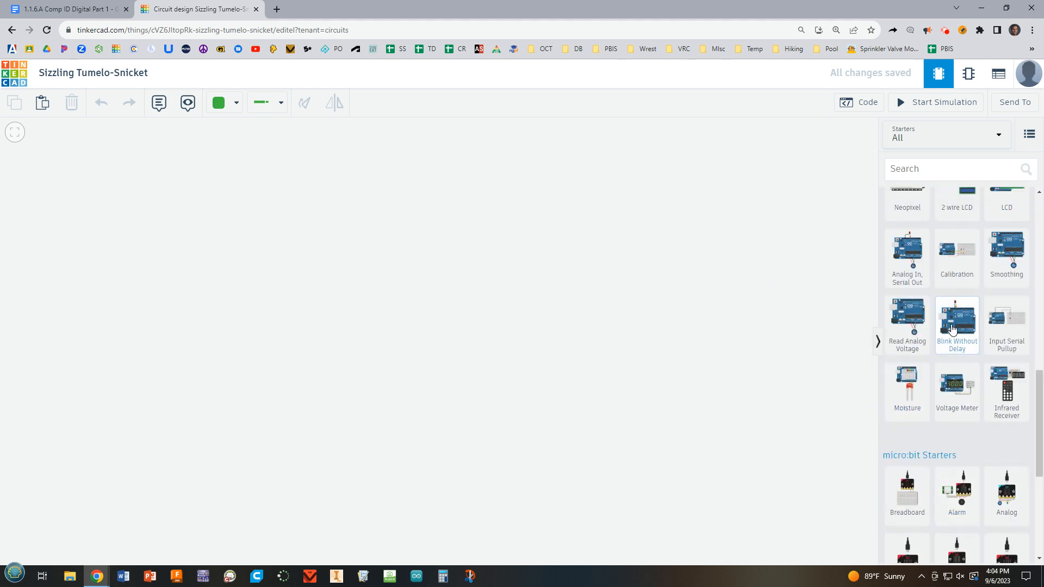
scroll(952, 328, "up", 10)
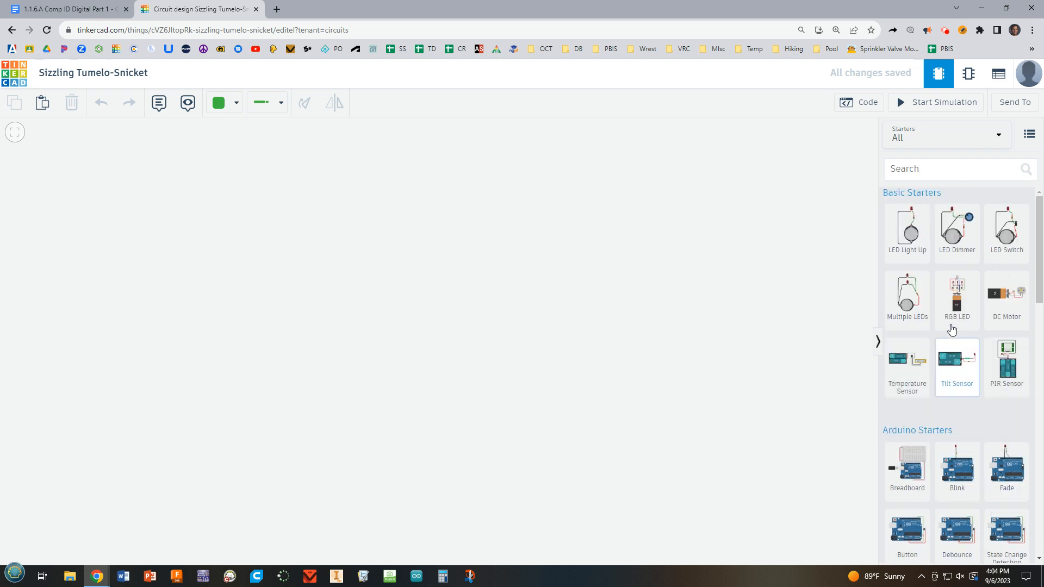
left_click(949, 148)
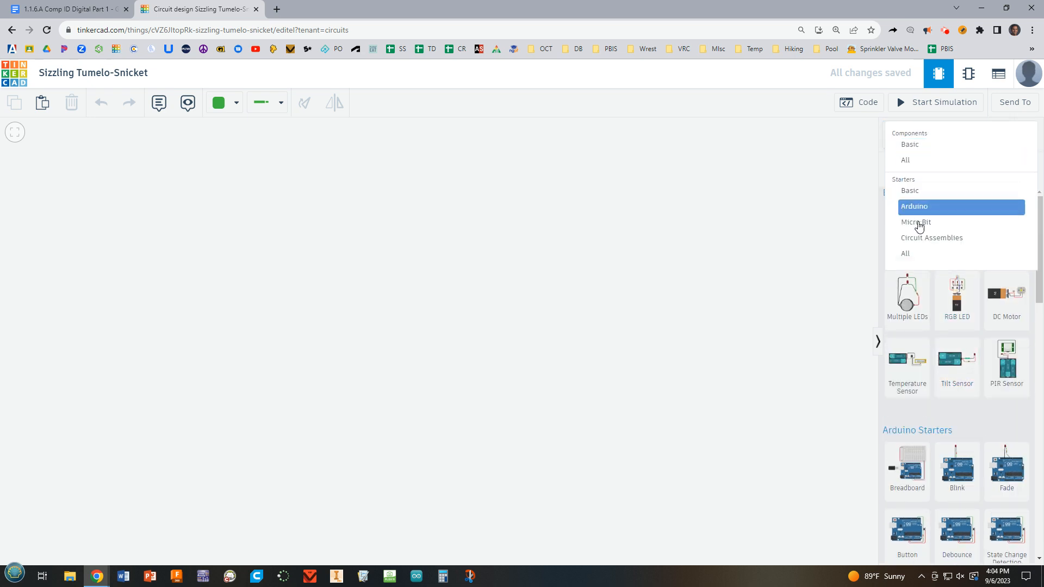
left_click(916, 254)
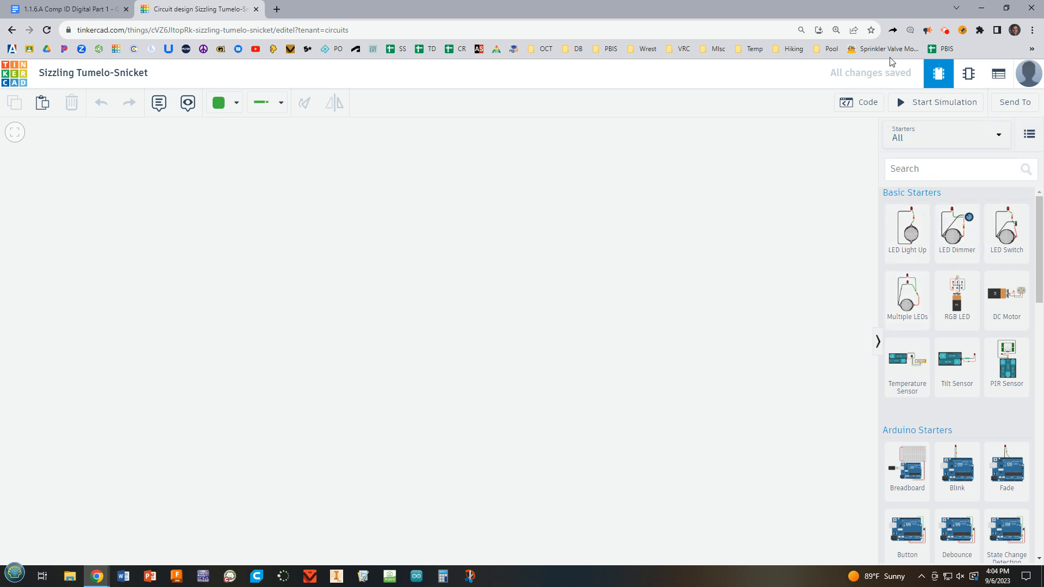
left_click(946, 31)
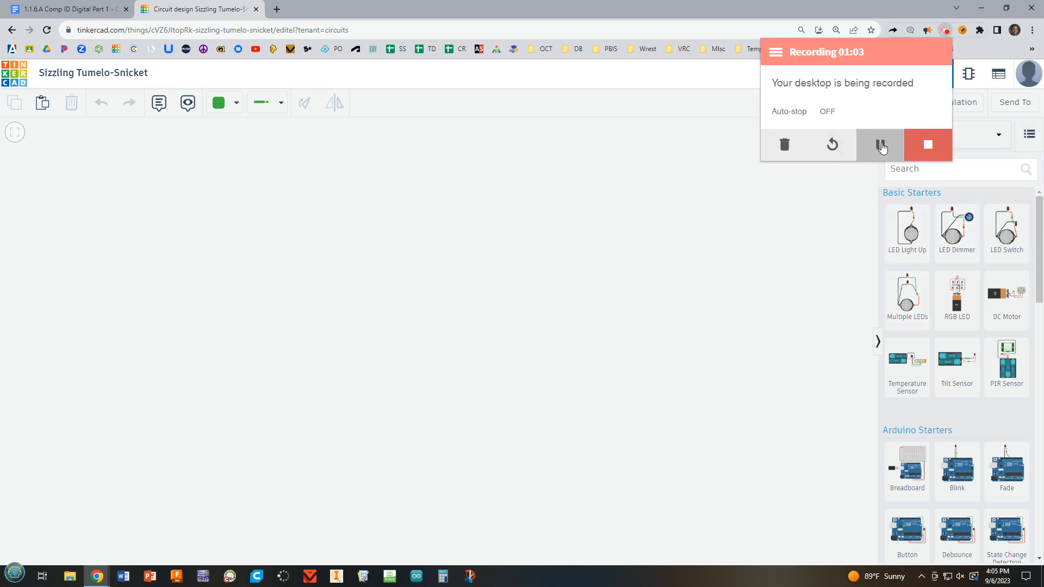
Step: Search the components for "breadboard" and place the full-size Breadboard in the middle of the workplane
left_click(955, 168)
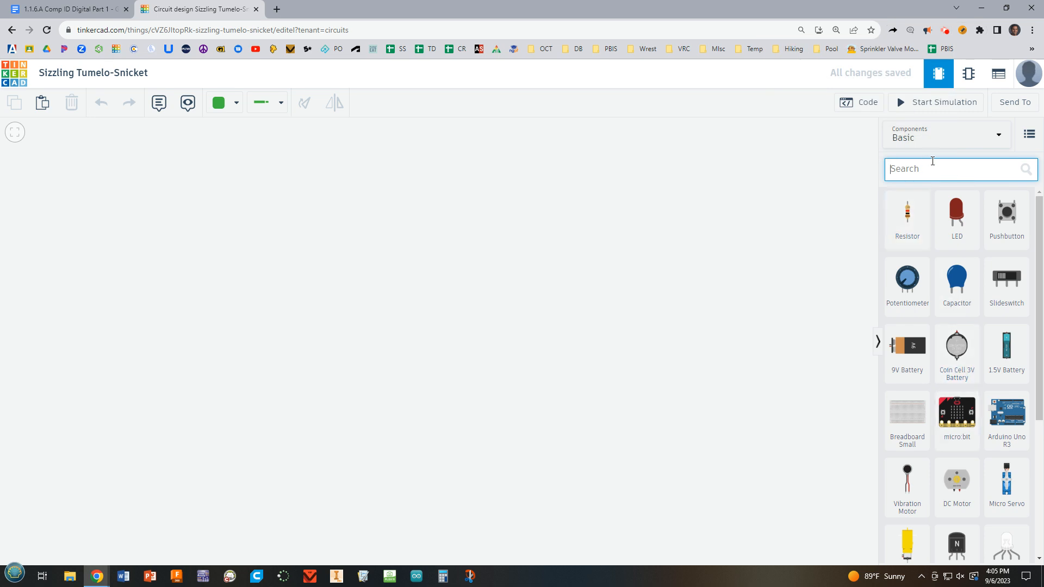
type("bre")
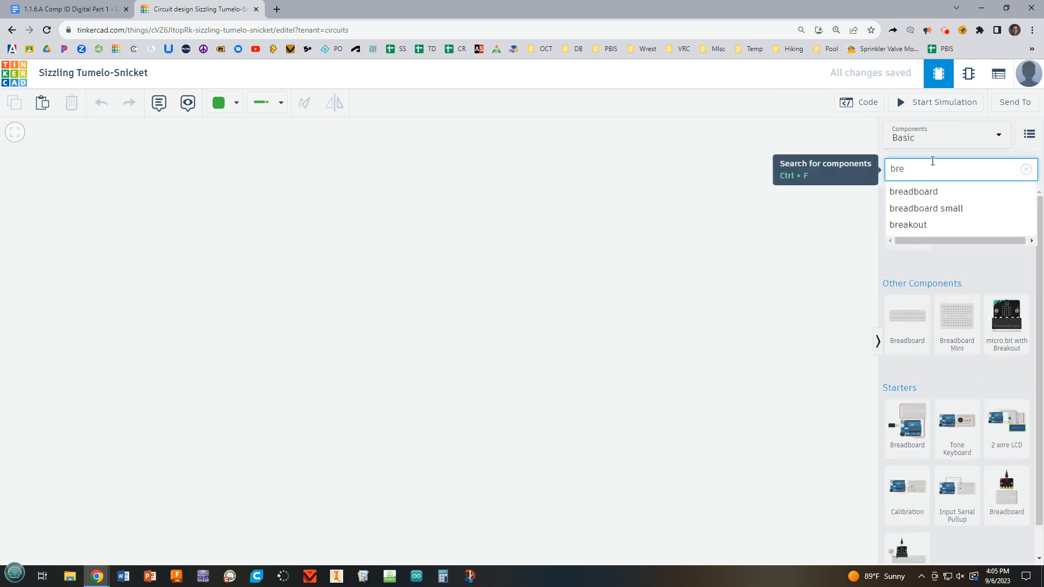
left_click(918, 193)
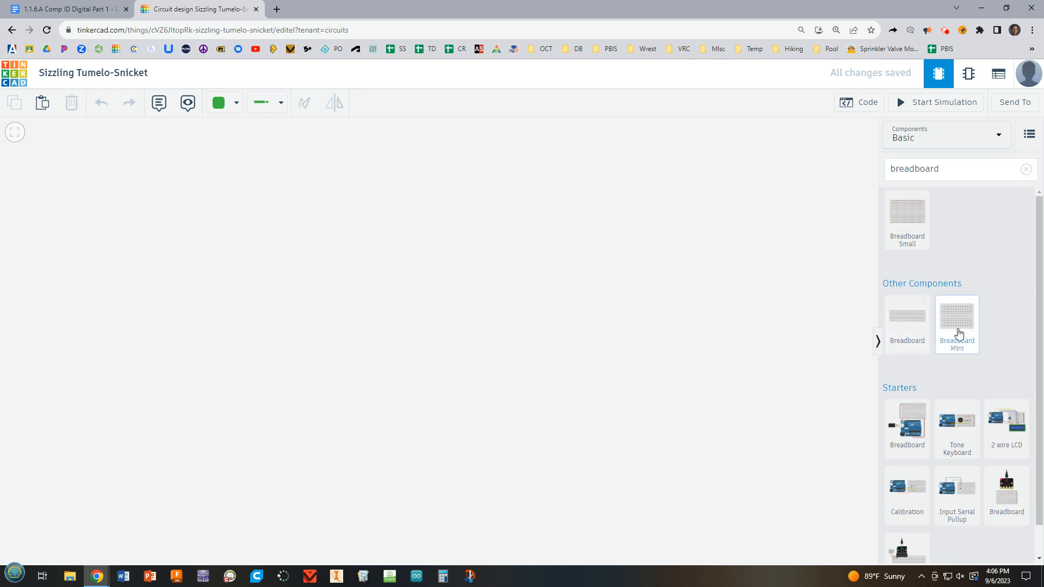
left_click_drag(534, 324, 506, 353)
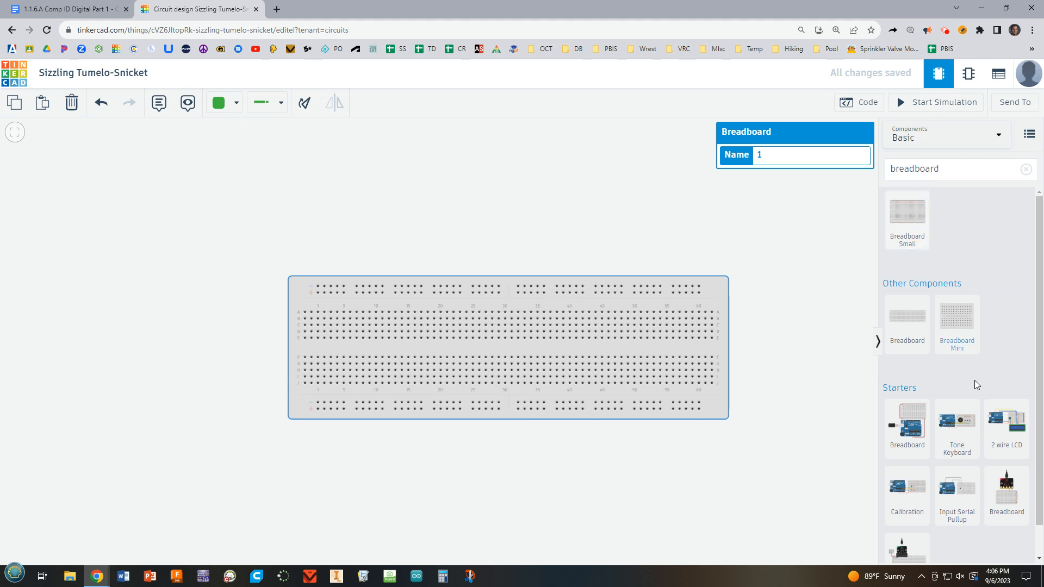
Step: Clear the breadboard search and switch the library to show all components
scroll(982, 260, "down", 1)
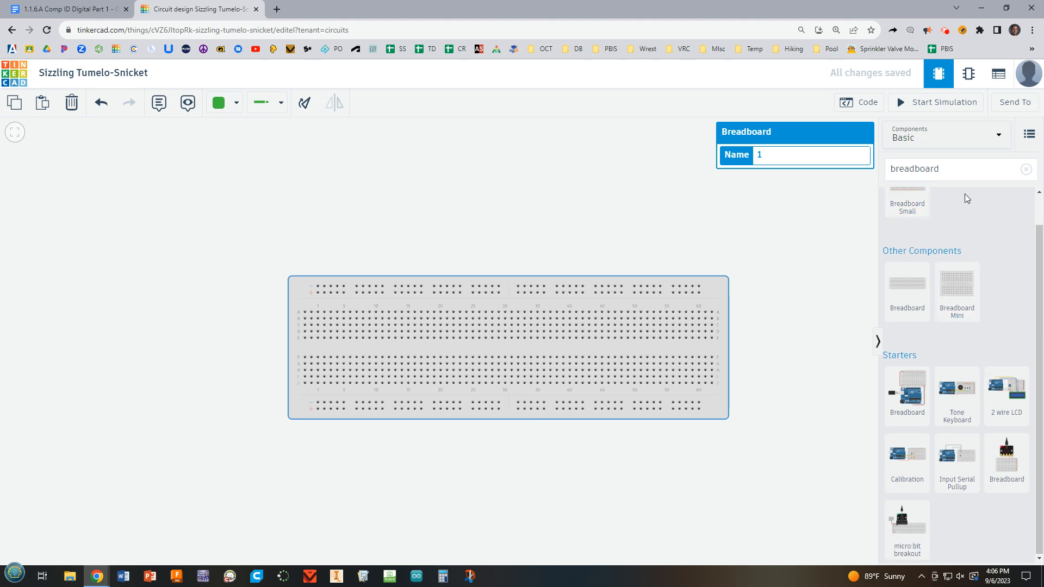
left_click(957, 170)
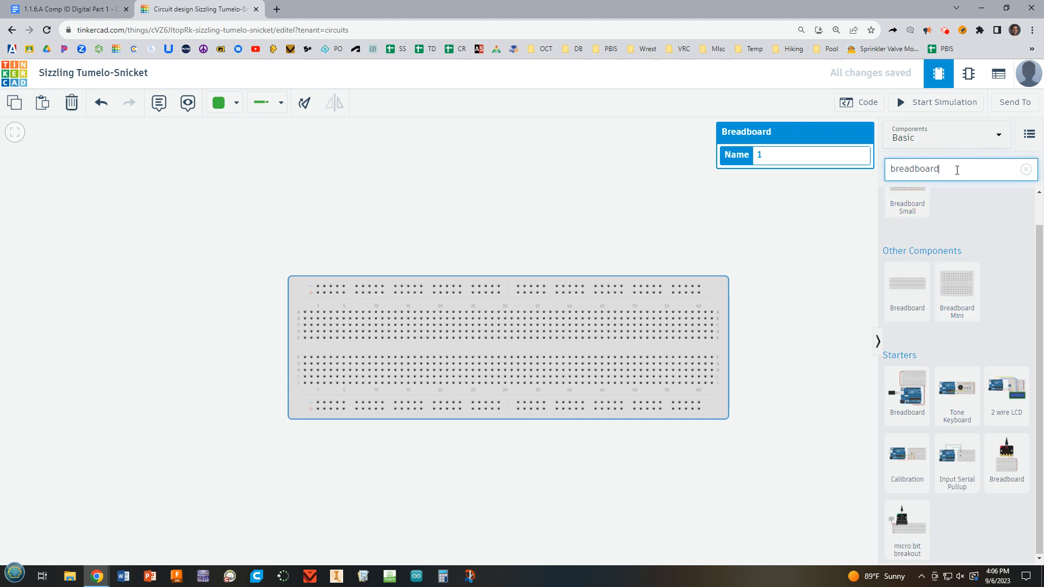
key("BackSpace")
key("BackSpace")
key("BackSpace")
key("BackSpace")
key("BackSpace")
key("BackSpace")
key("BackSpace")
key("BackSpace")
key("BackSpace")
key("BackSpace")
scroll(923, 353, "down", 2)
scroll(924, 353, "up", 2)
scroll(928, 349, "down", 8)
scroll(928, 348, "up", 2)
scroll(927, 337, "up", 5)
left_click(950, 136)
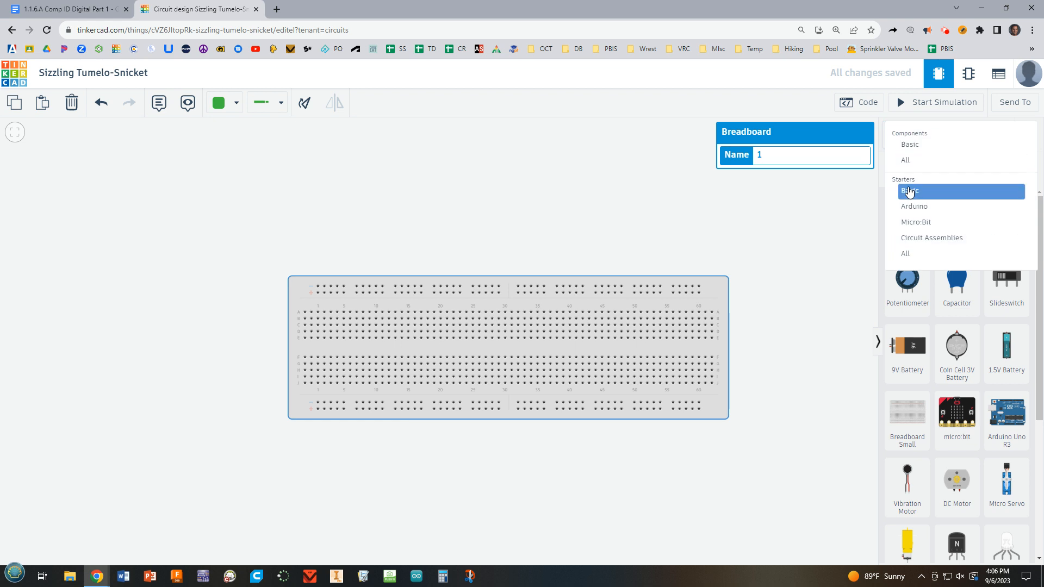
left_click(918, 159)
Step: Place a Power Supply from the Instruments group above the left end of the breadboard
scroll(974, 310, "down", 2)
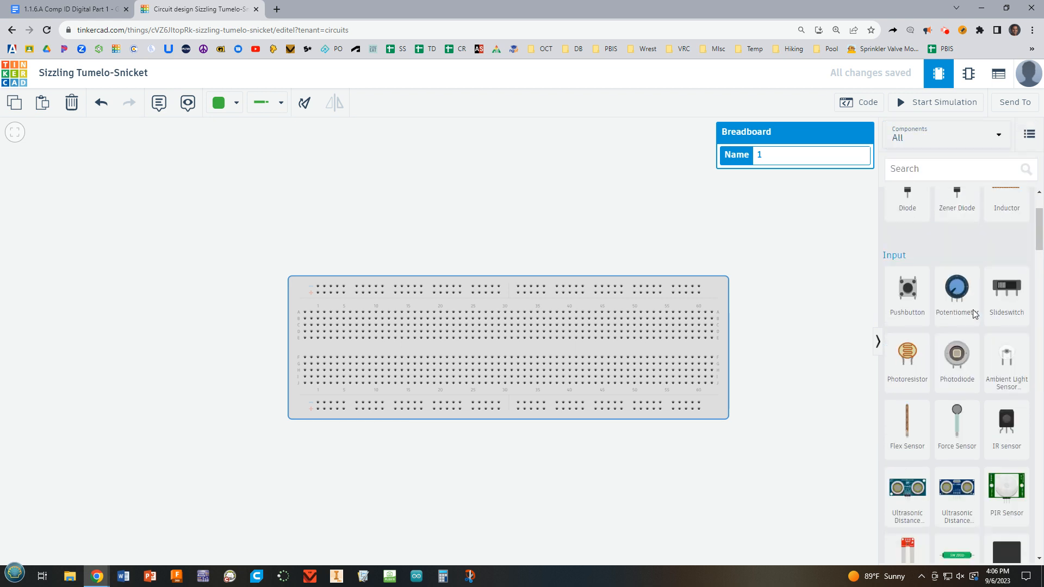
scroll(974, 313, "down", 6)
scroll(973, 314, "down", 15)
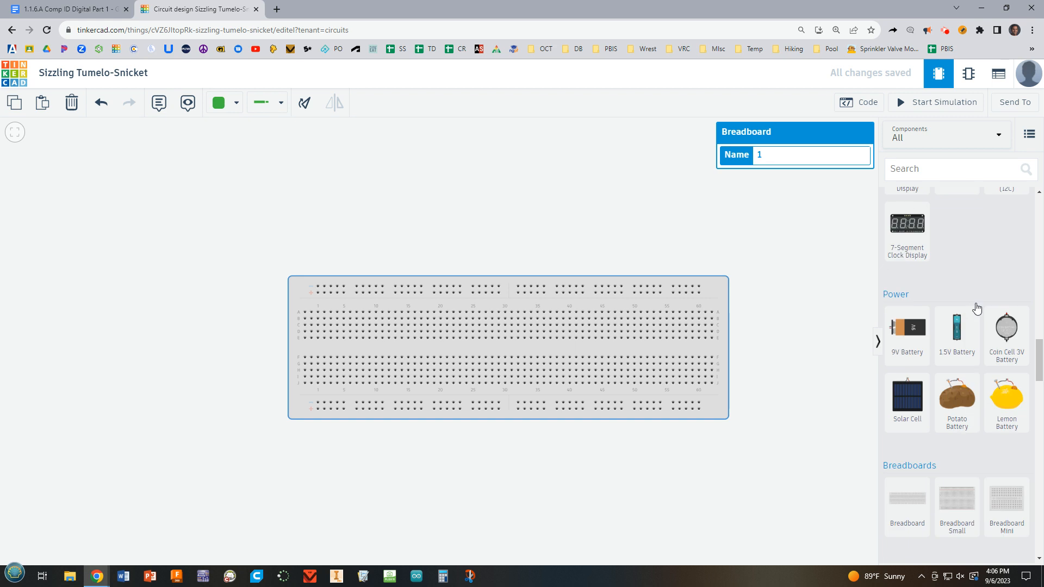
scroll(964, 278, "down", 2)
scroll(963, 278, "up", 2)
scroll(932, 348, "down", 9)
scroll(952, 352, "down", 1)
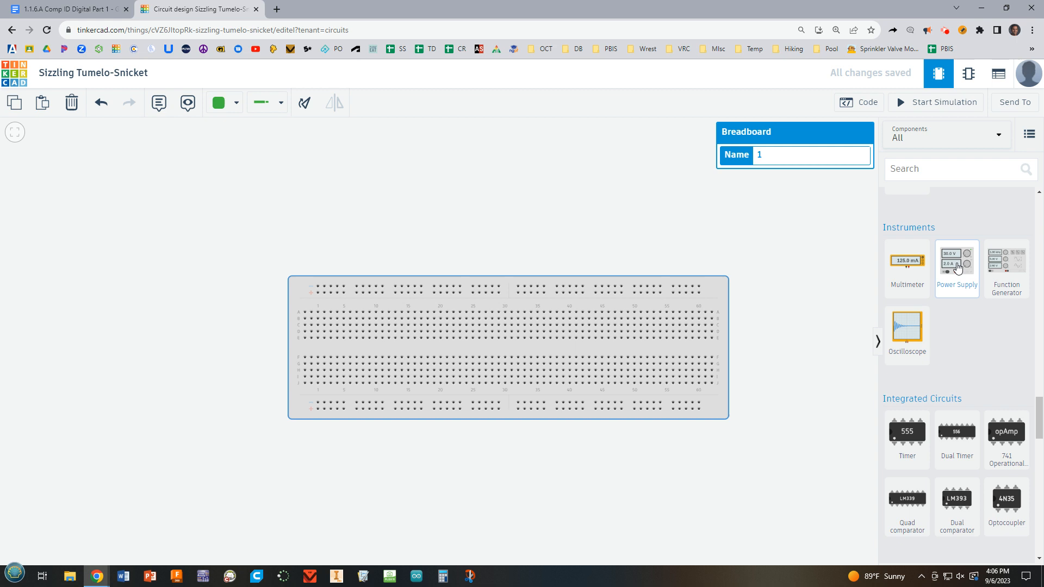
left_click_drag(959, 278, 289, 228)
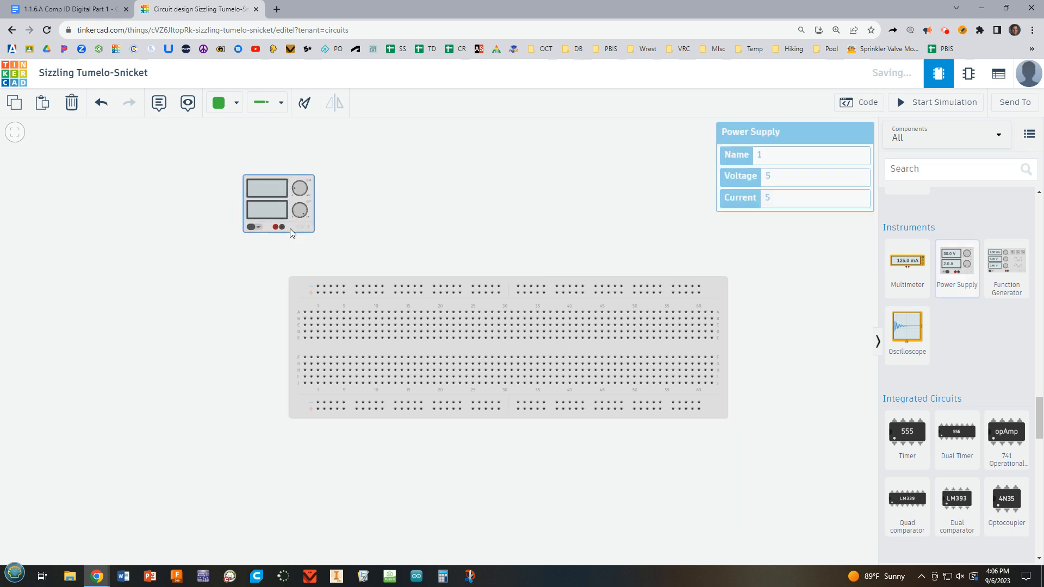
left_click(417, 227)
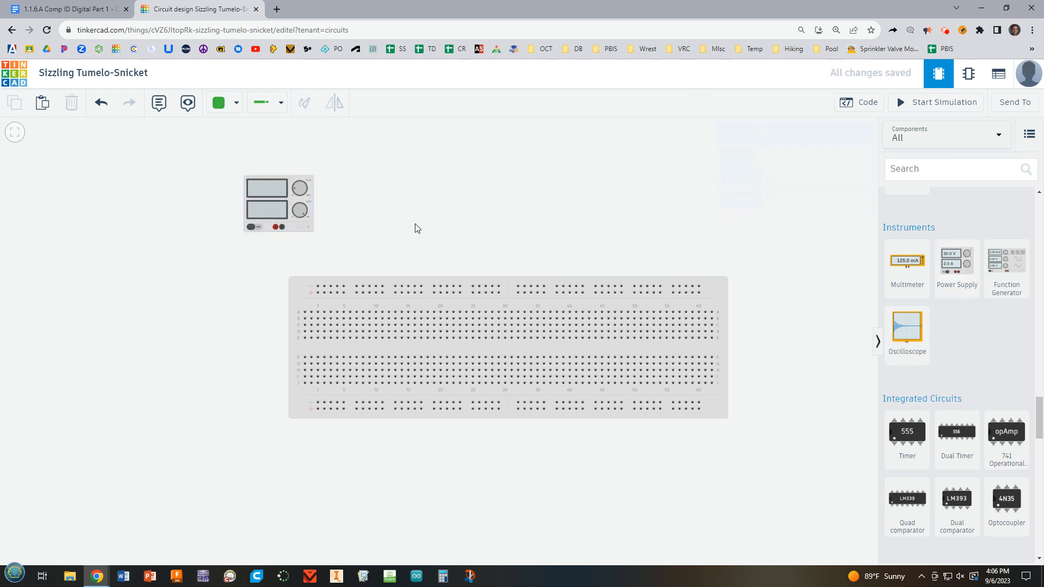
Step: Wire the power supply's positive terminal to the first hole of the upper positive rail and color the wire red
left_click(276, 228)
left_click(285, 275)
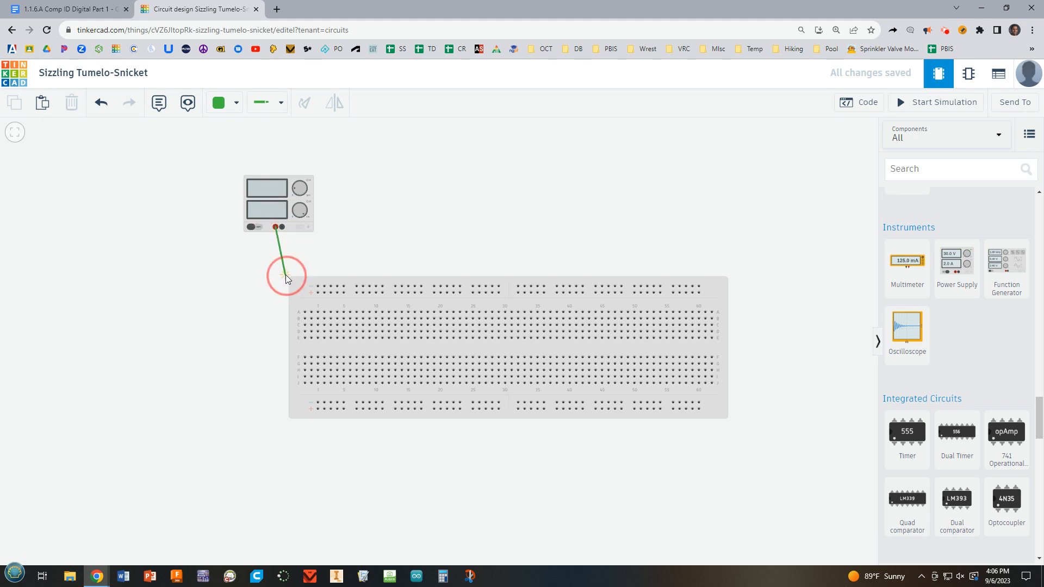
left_click(318, 294)
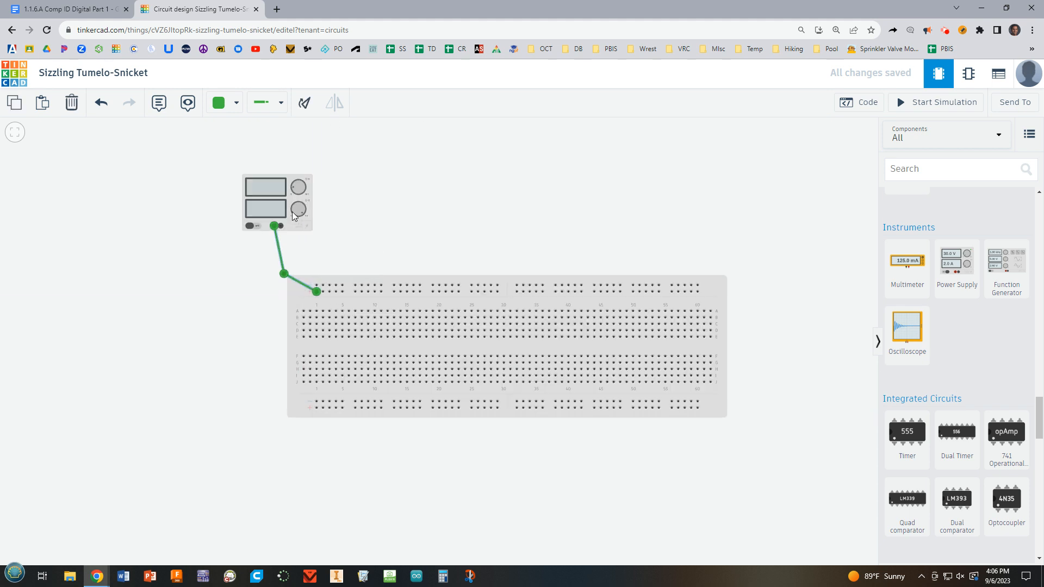
scroll(292, 211, "up", 3)
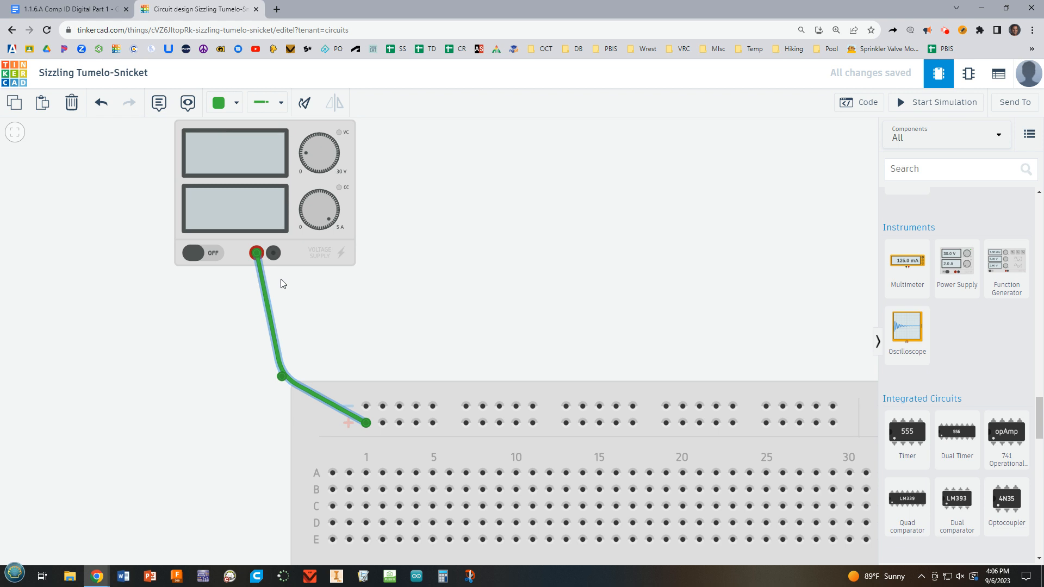
left_click(223, 103)
left_click(246, 159)
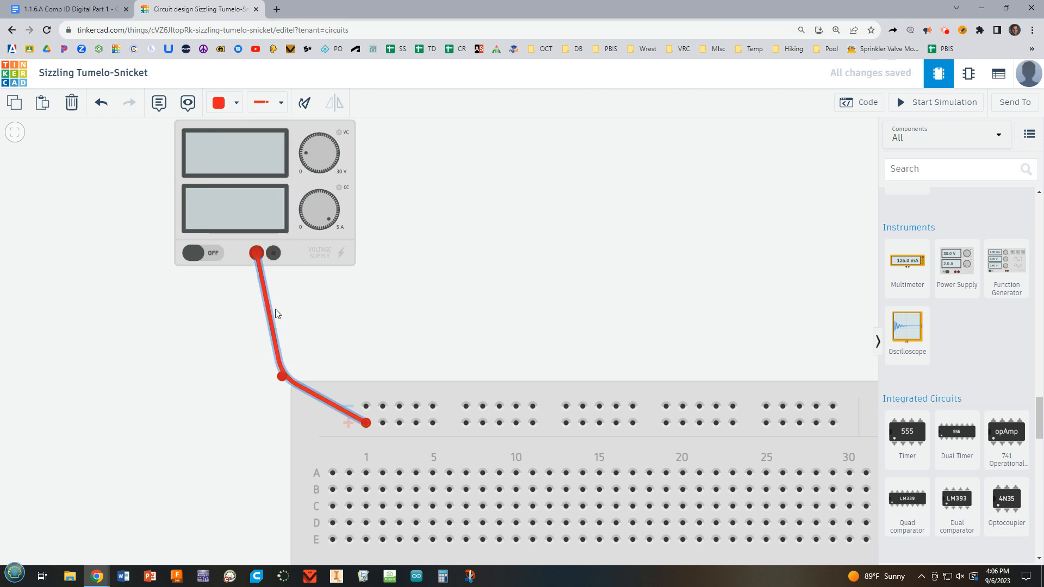
Step: Wire the power supply's negative terminal to the first hole of the upper negative rail and color the wire black
left_click(273, 253)
left_click(297, 360)
left_click(366, 406)
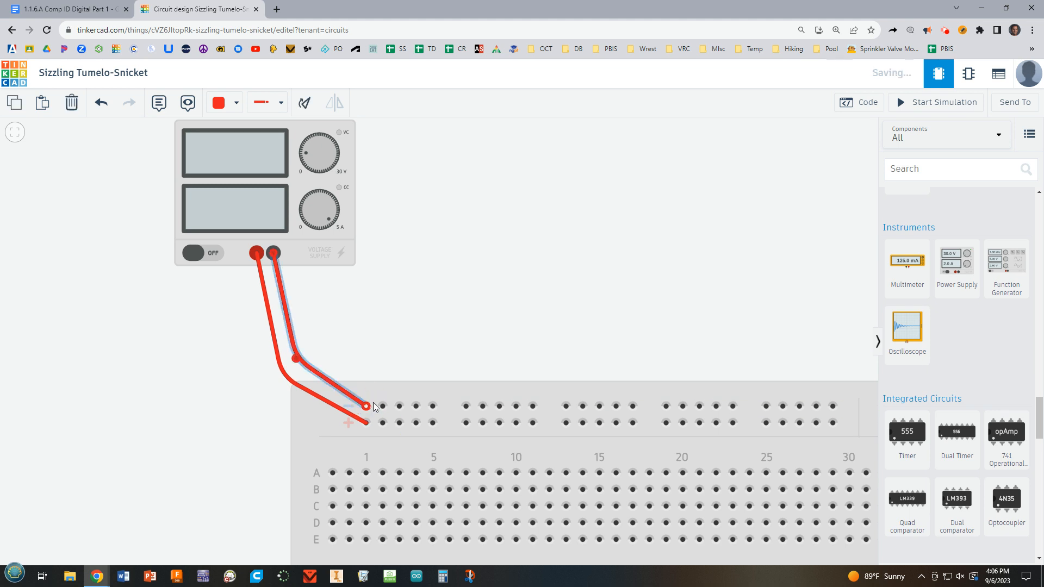
left_click(237, 103)
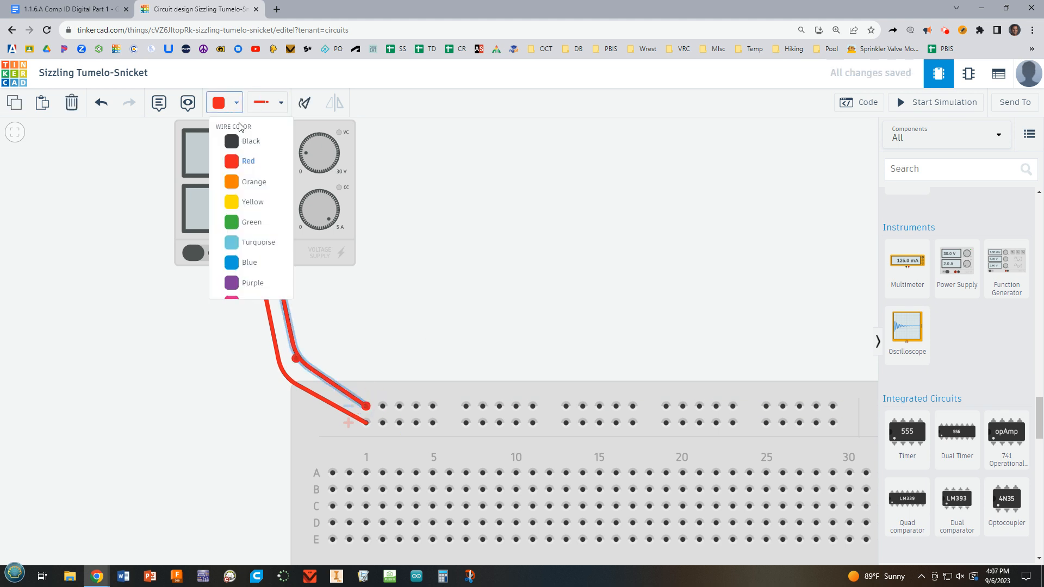
left_click(241, 140)
left_click_drag(510, 273, 516, 161)
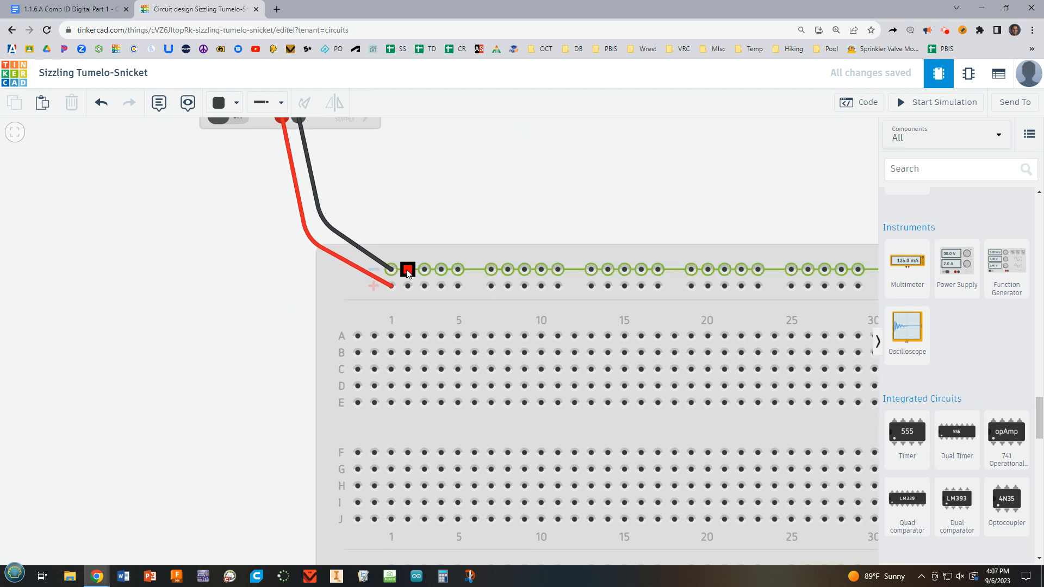
mouse_move(393, 279)
left_mouse_down()
mouse_move(305, 342)
mouse_move(317, 328)
mouse_move(303, 322)
mouse_move(291, 357)
left_mouse_up()
left_click(287, 494)
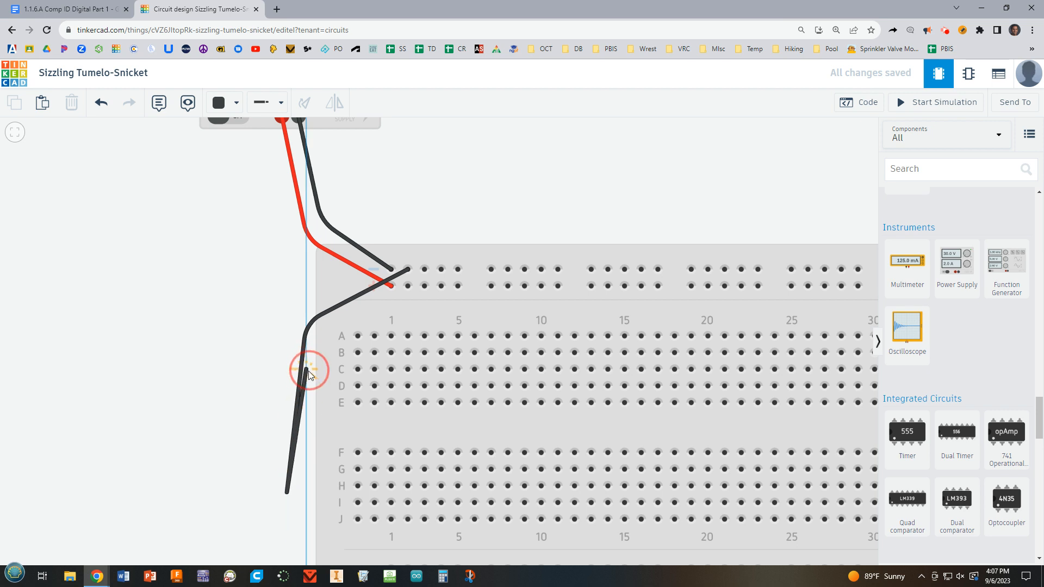
left_click(345, 463)
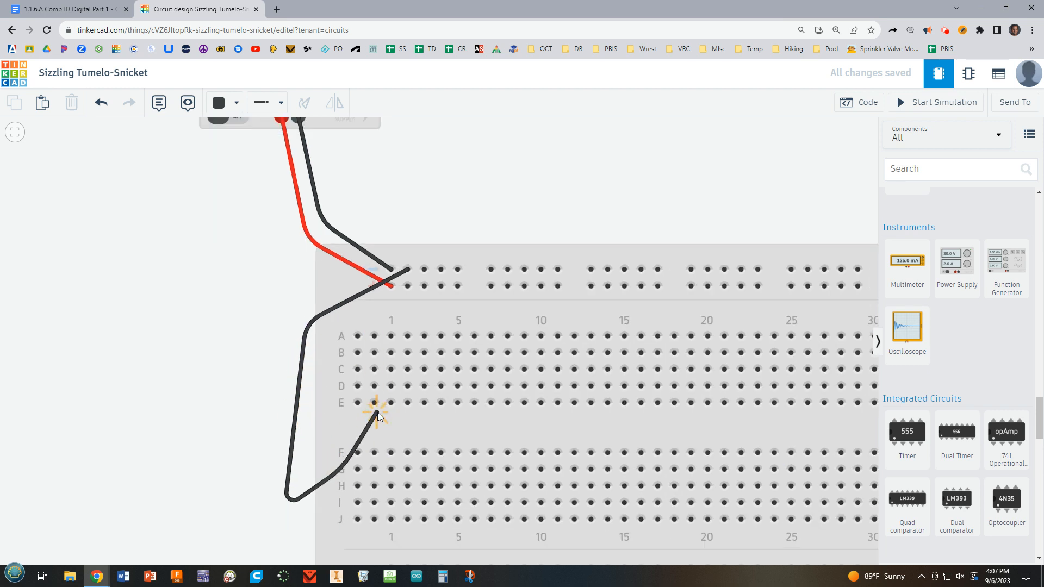
left_click(101, 102)
Step: Move the breadboard slightly closer to the power supply
scroll(468, 309, "down", 1)
left_click_drag(472, 299, 458, 266)
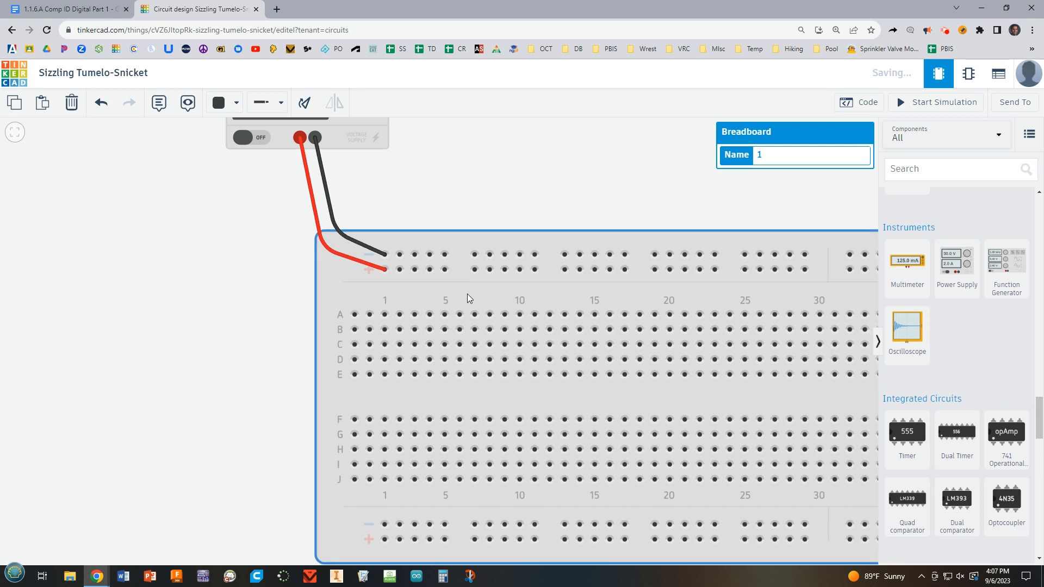
scroll(501, 200, "down", 1)
scroll(499, 198, "down", 2)
left_click_drag(490, 410, 384, 428)
scroll(308, 308, "up", 2)
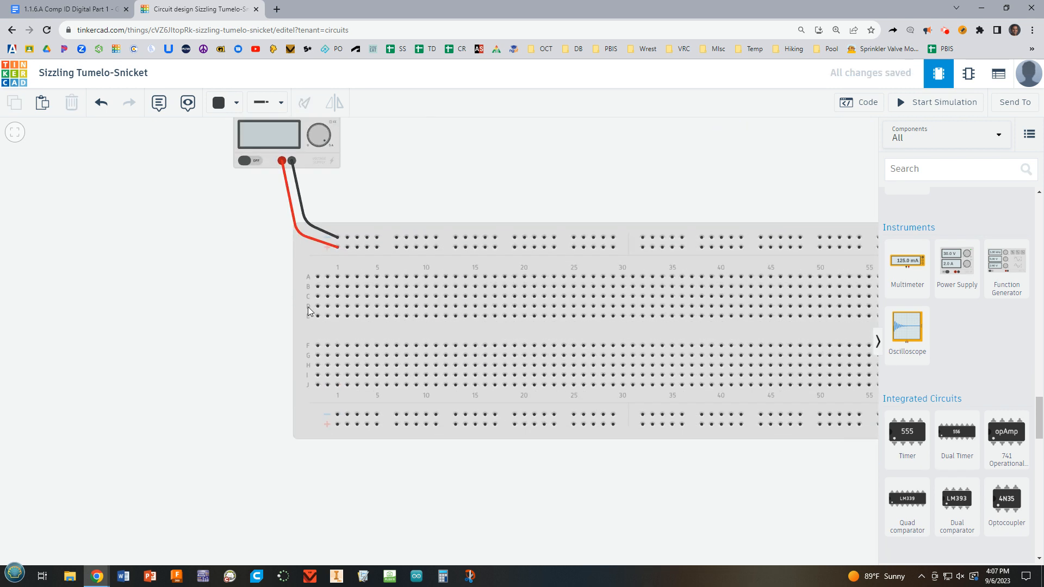
Step: Run a black wire from the upper negative rail around the breadboard's left end to the first hole of the lower negative rail
left_click(351, 230)
left_click(301, 270)
left_click(300, 408)
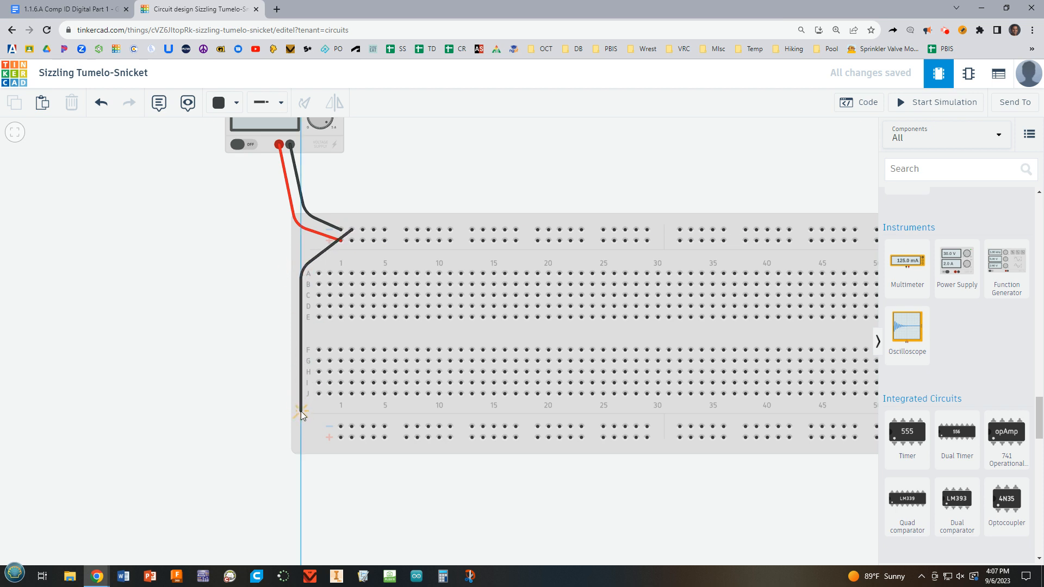
left_click(339, 427)
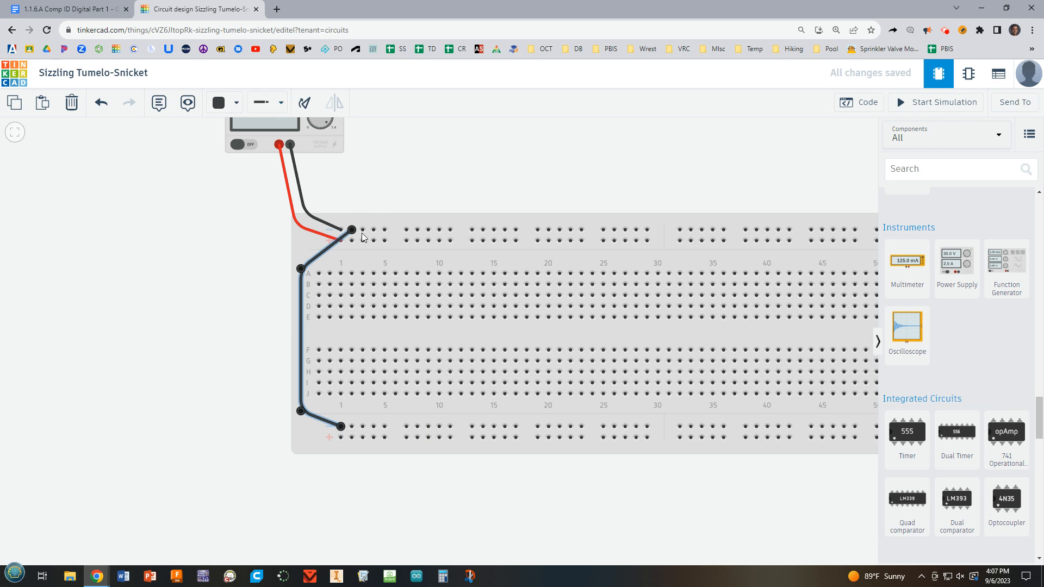
Step: Run a red wire from the upper positive rail's second hole around the breadboard's left end to the lower positive rail's second hole
left_click(352, 242)
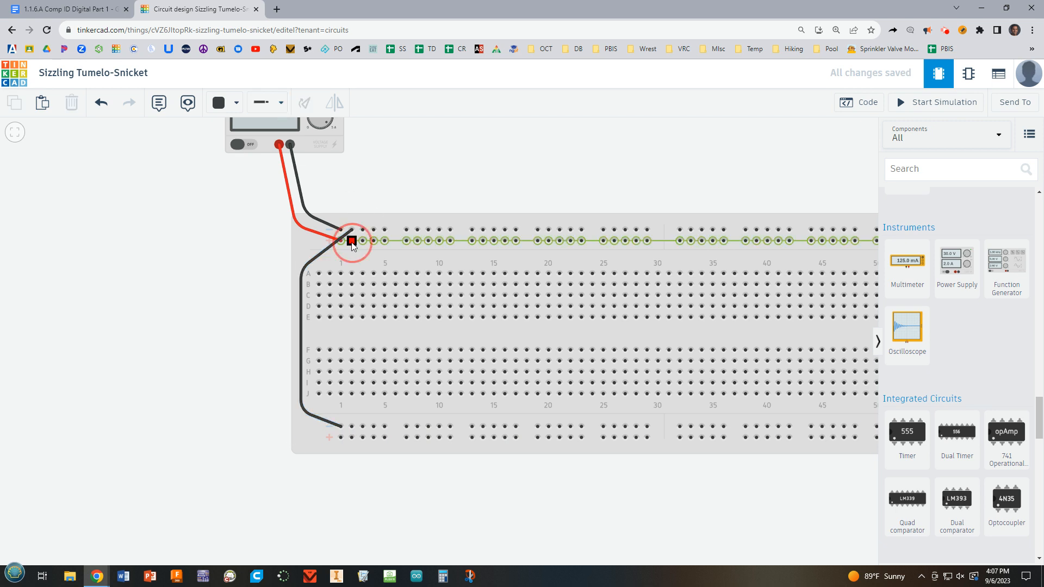
left_click(310, 277)
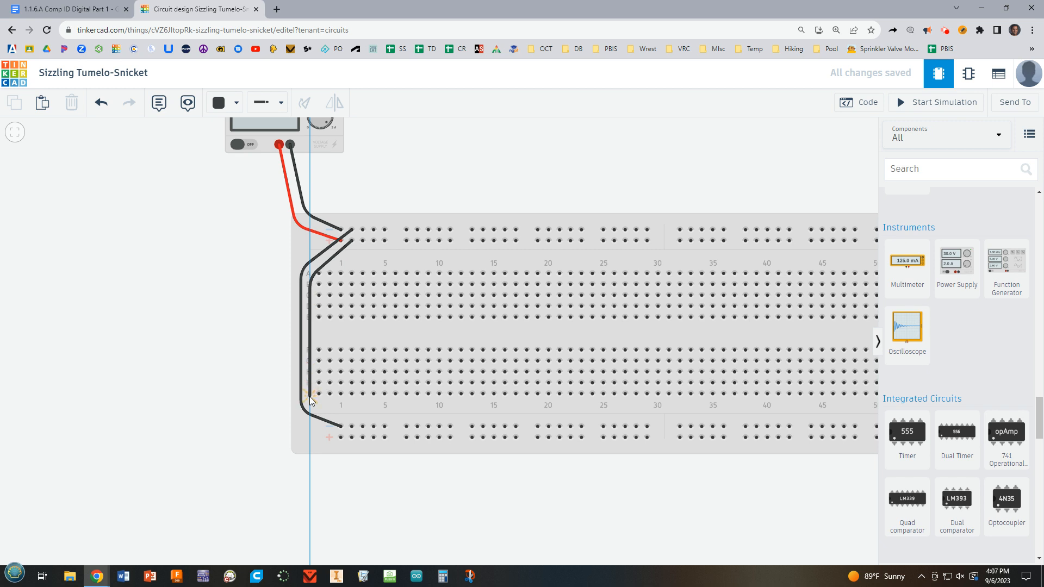
left_click(309, 400)
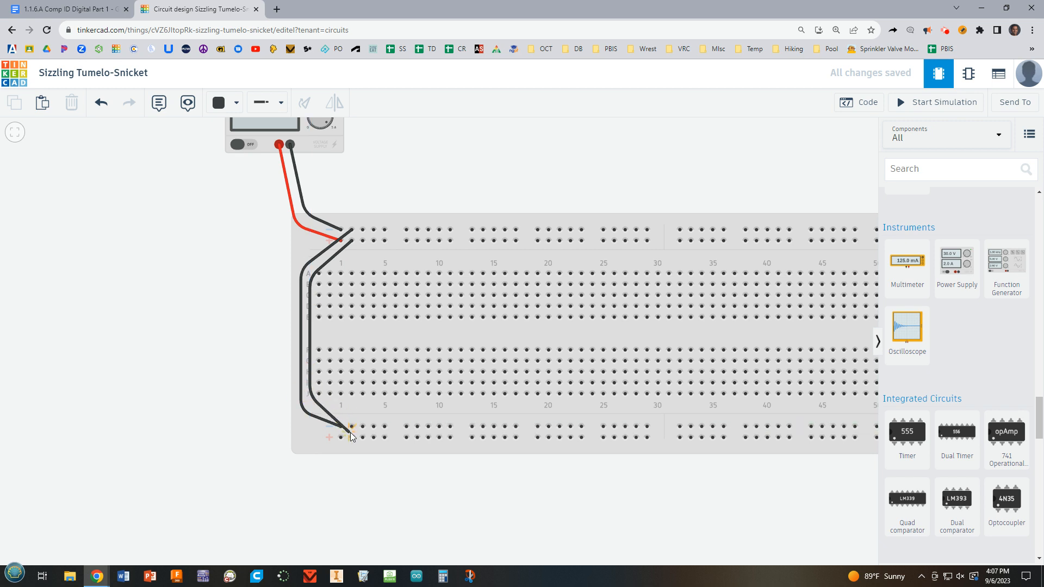
left_click(352, 437)
left_click(352, 437)
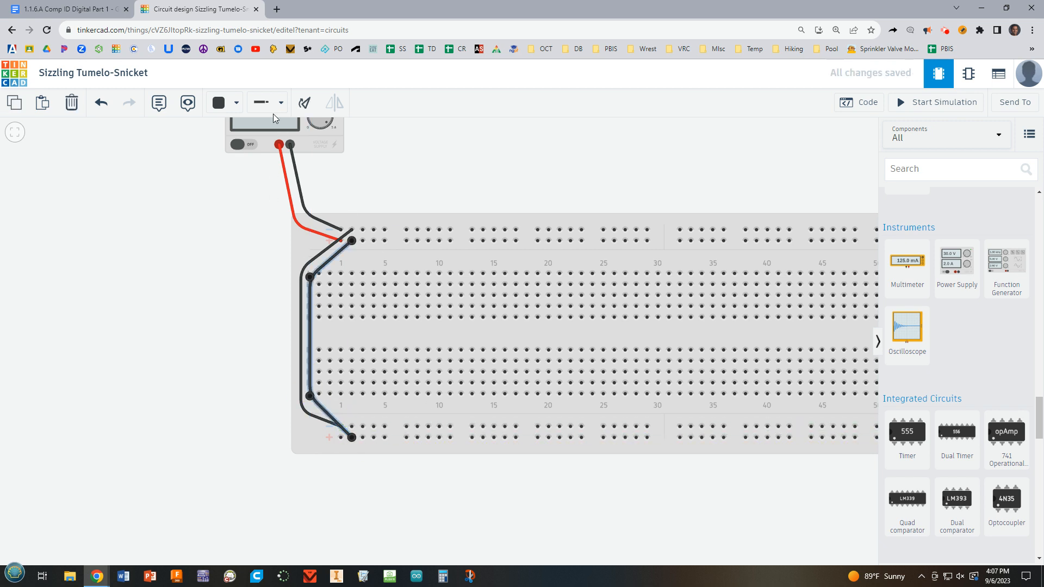
left_click(236, 102)
left_click(239, 164)
left_click(458, 159)
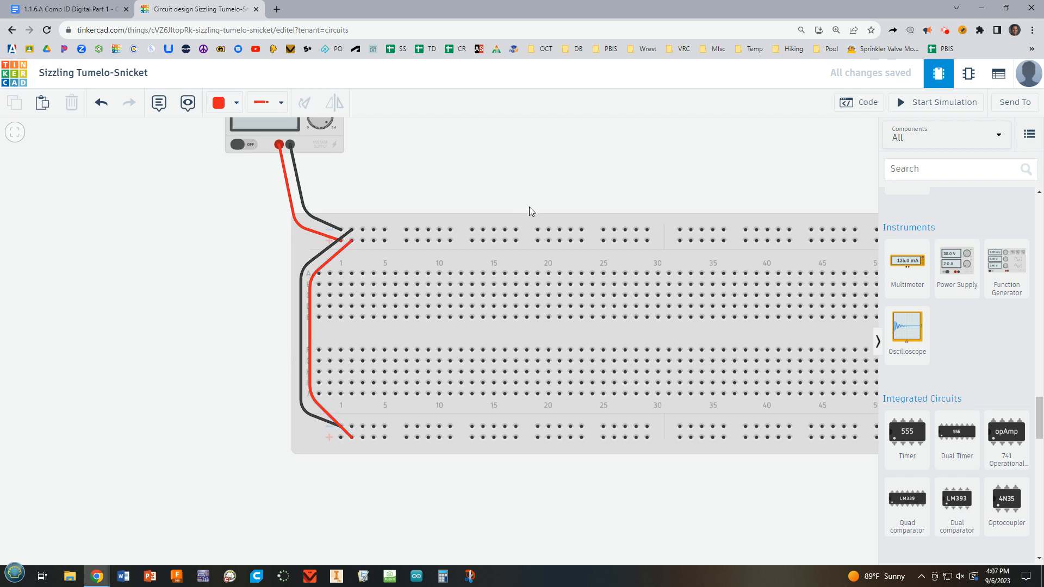
Step: Check the power supply's voltage and current settings
scroll(529, 229, "down", 3)
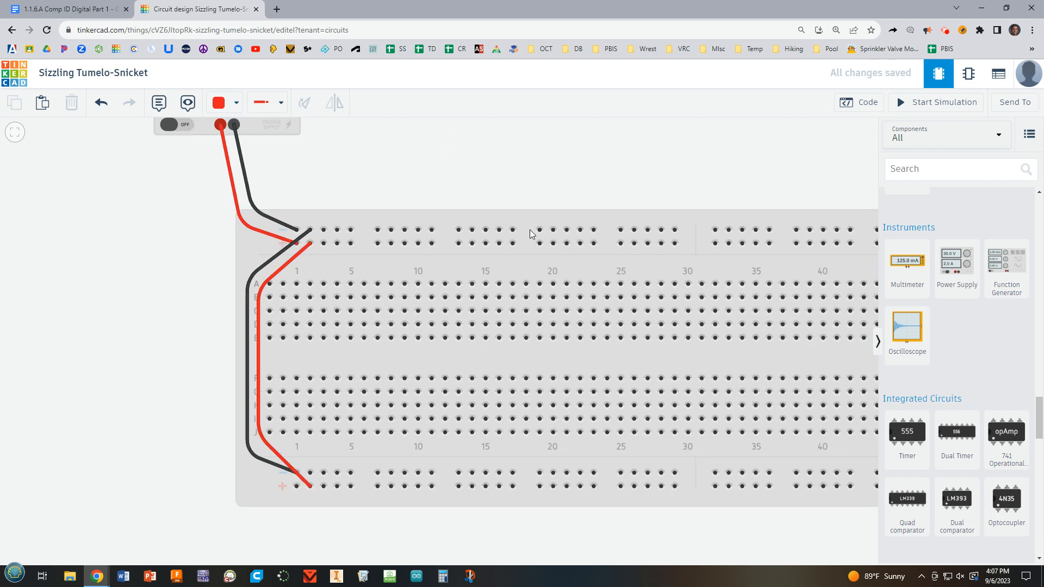
left_click(389, 155)
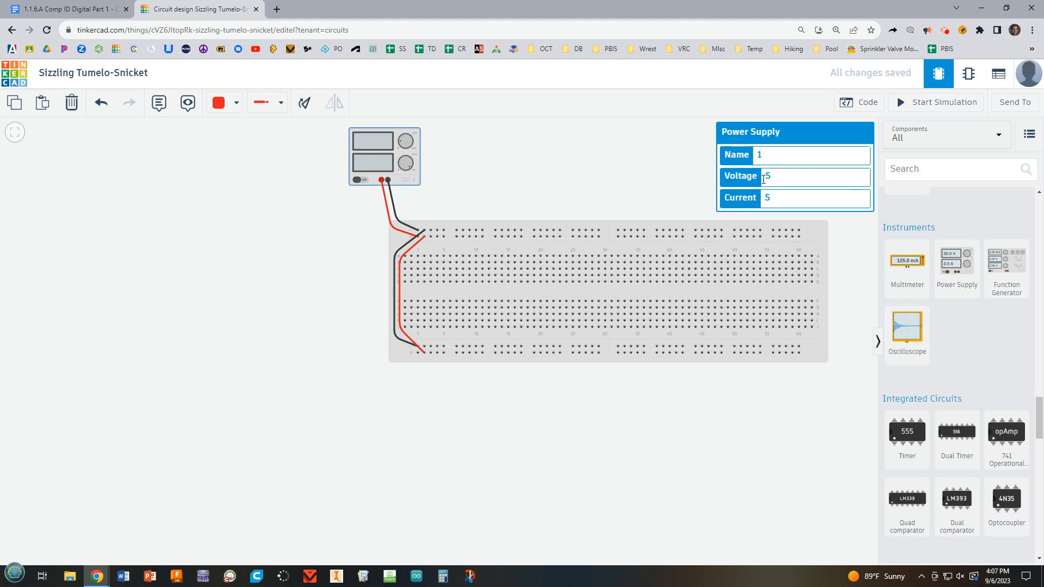
left_click(462, 167)
scroll(546, 188, "up", 2)
left_click_drag(589, 211, 424, 214)
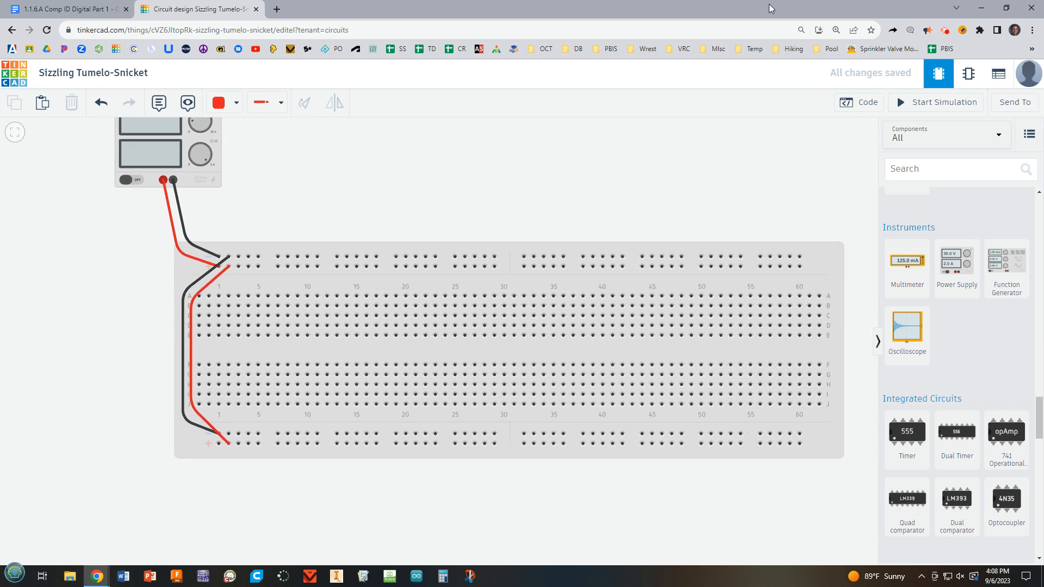
Step: Check the worksheet schematic, search the components for "slide" and place two slide switches above the breadboard
left_click(99, 7)
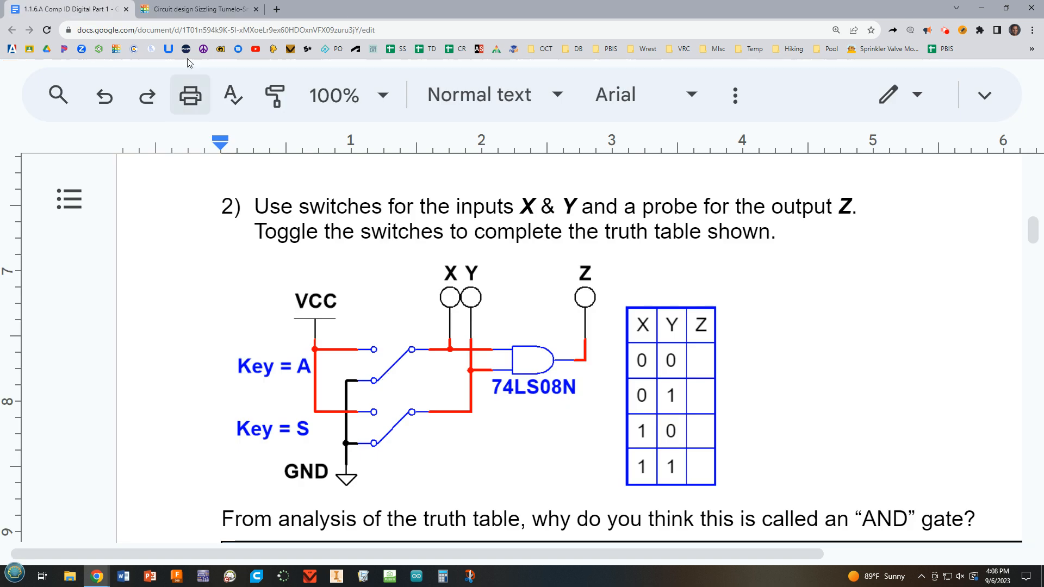
left_click(217, 9)
scroll(938, 246, "down", 15)
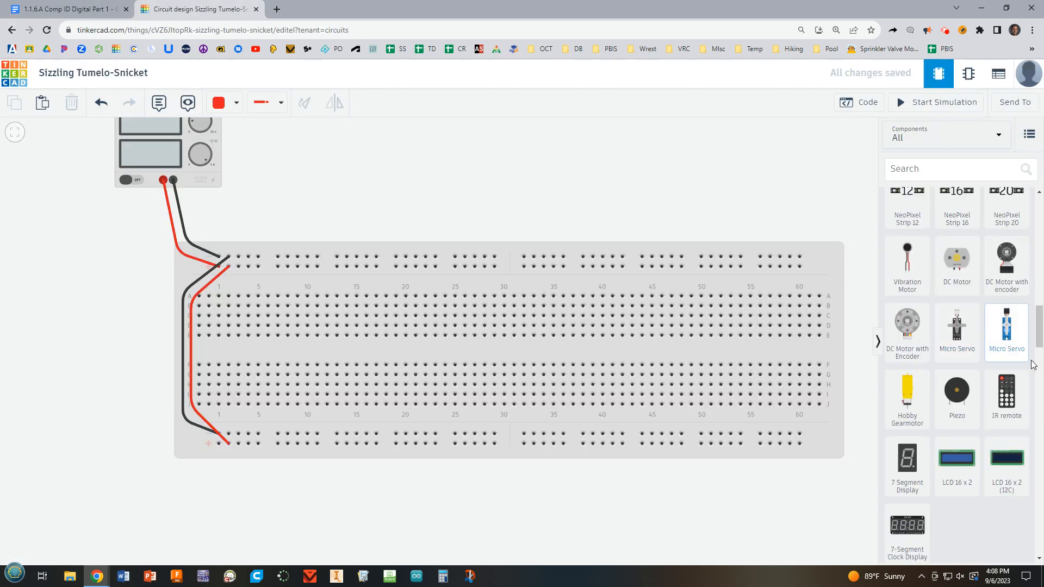
left_click_drag(1041, 332, 1041, 246)
scroll(1038, 331, "up", 4)
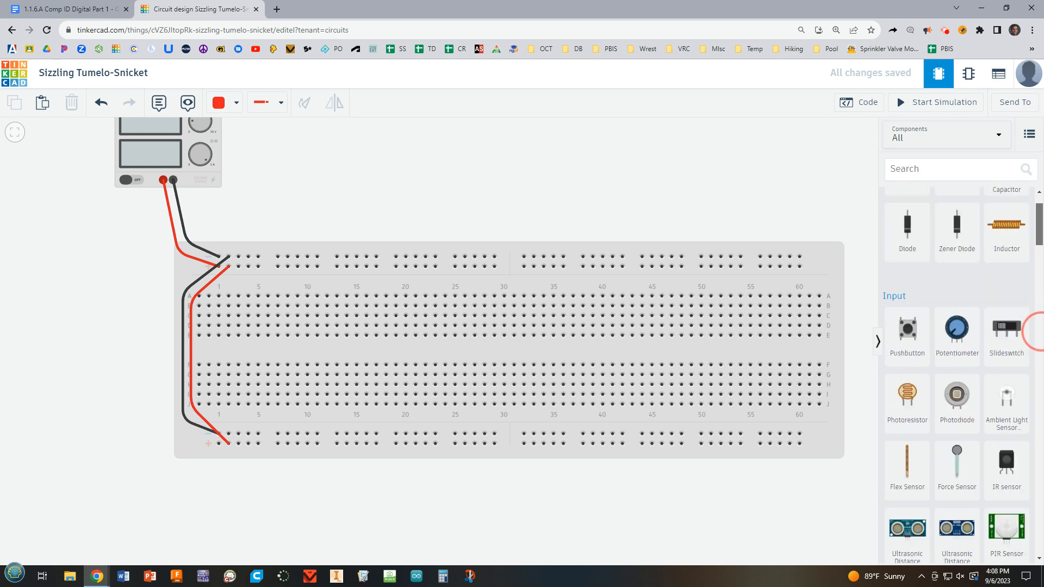
left_click(968, 167)
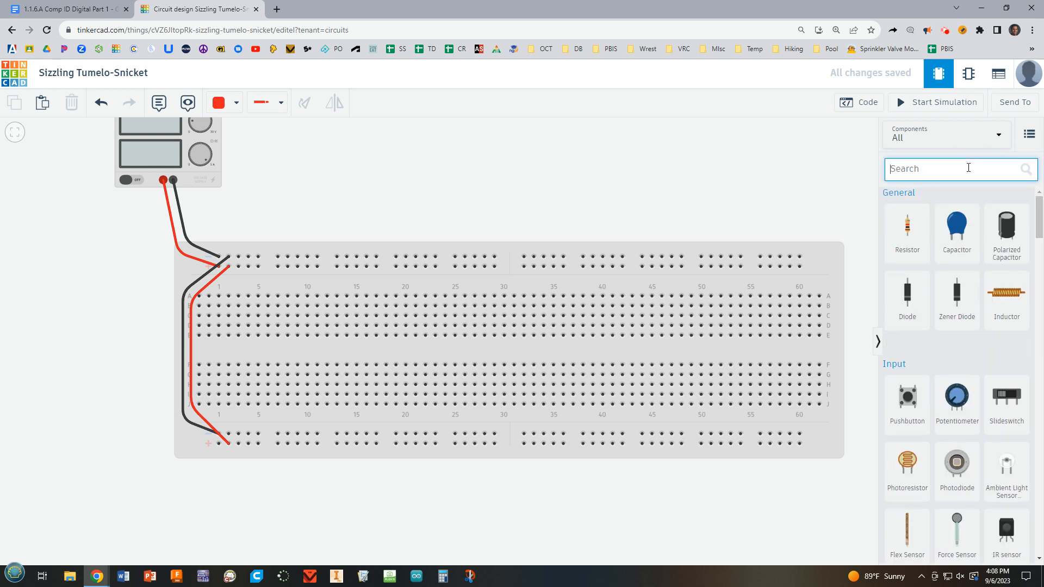
type("slide")
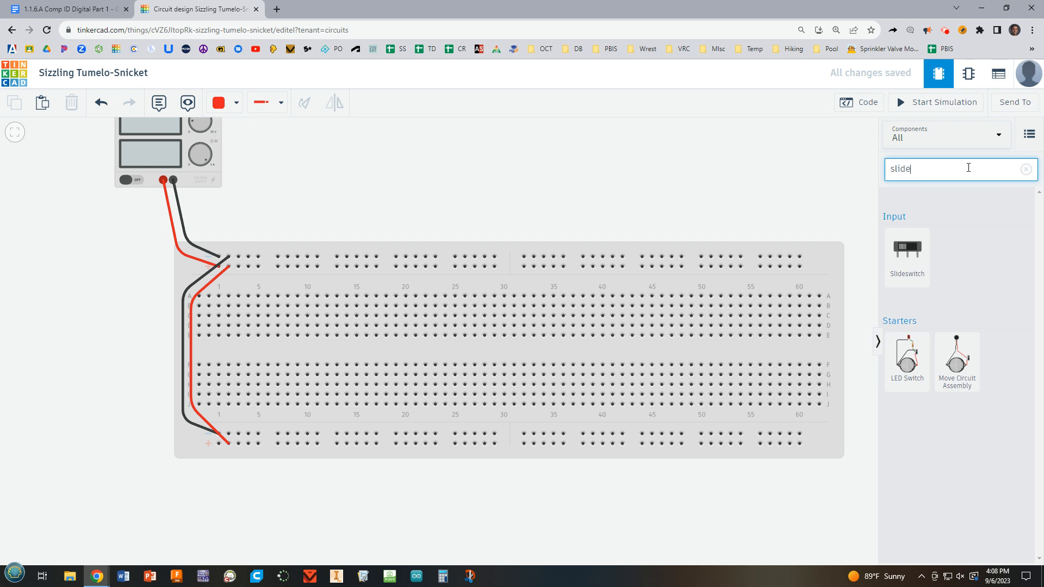
left_click_drag(906, 249, 367, 209)
left_click_drag(907, 249, 400, 250)
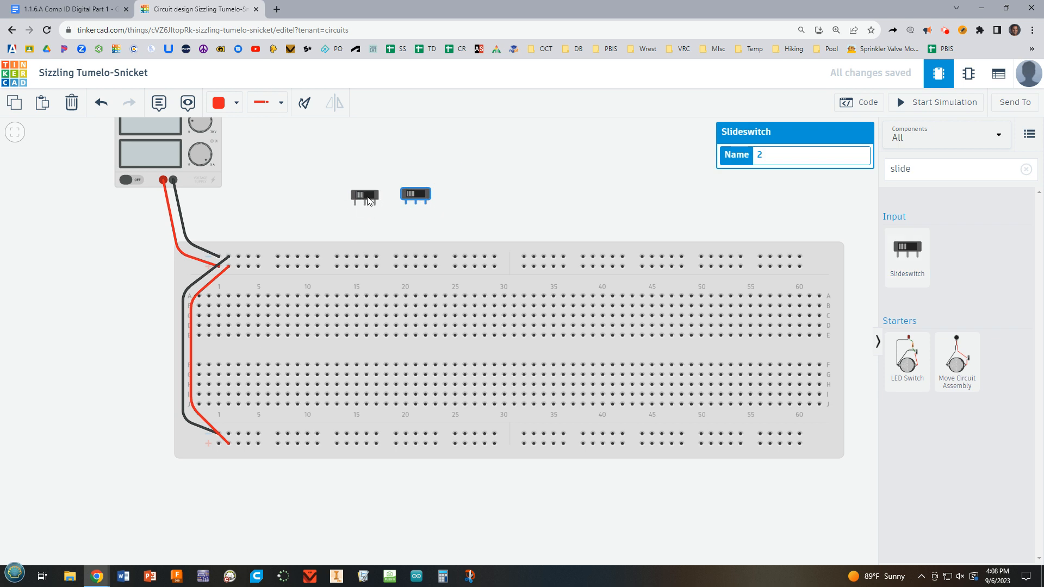
Step: Seat the two slide switches in breadboard row E, one in columns 3 to 5 and the other in columns 7 to 9
left_click_drag(368, 202, 261, 317)
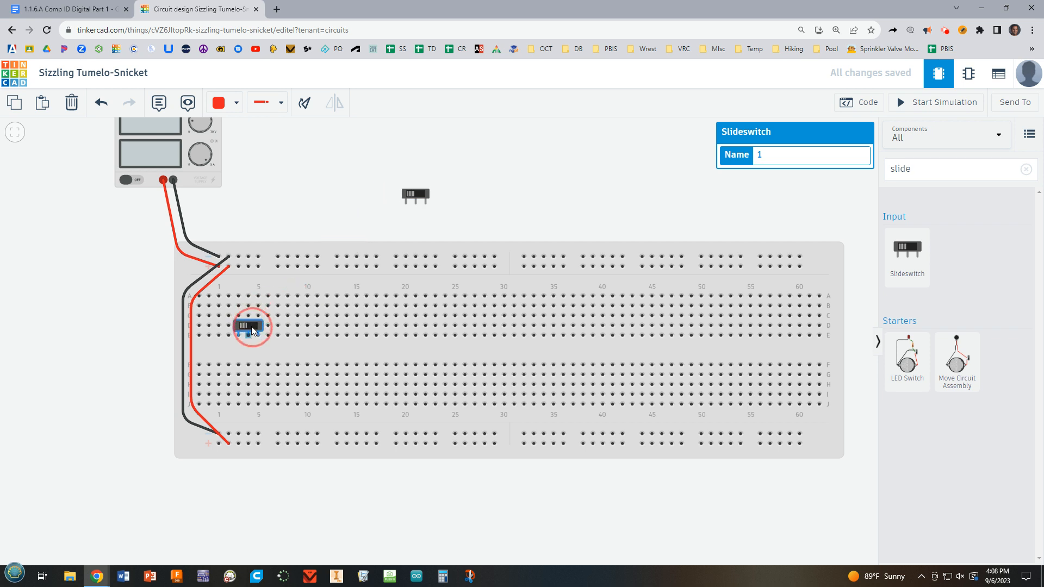
left_click_drag(252, 328, 251, 328)
left_click_drag(425, 197, 298, 324)
left_click(440, 165)
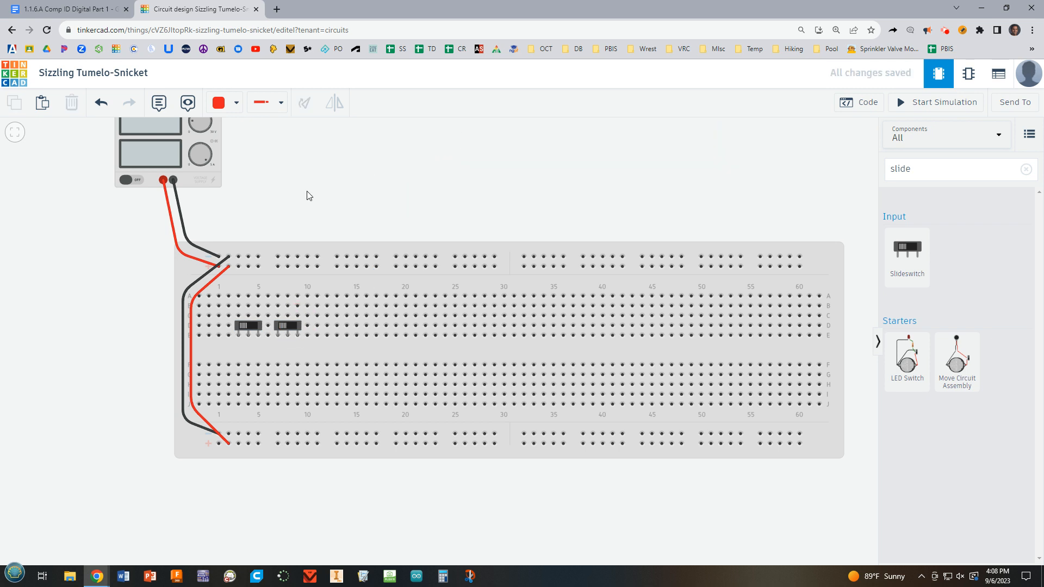
Step: Wire the upper positive rail to A4 and connect B4 to B8, linking both slide switches' middle pins with red wires
left_click(239, 267)
left_click(248, 297)
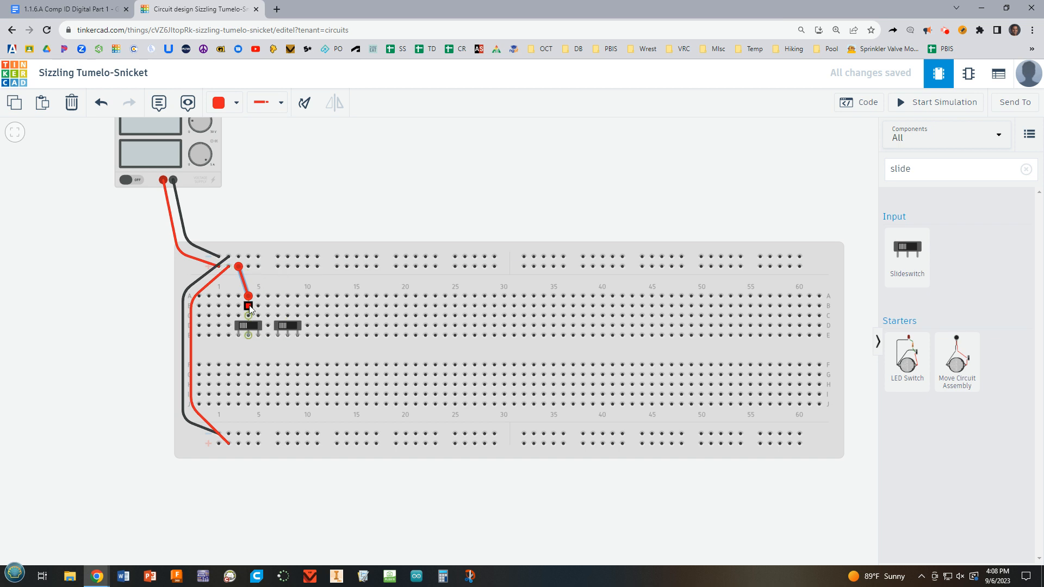
left_click(249, 306)
left_click(287, 305)
left_click(317, 206)
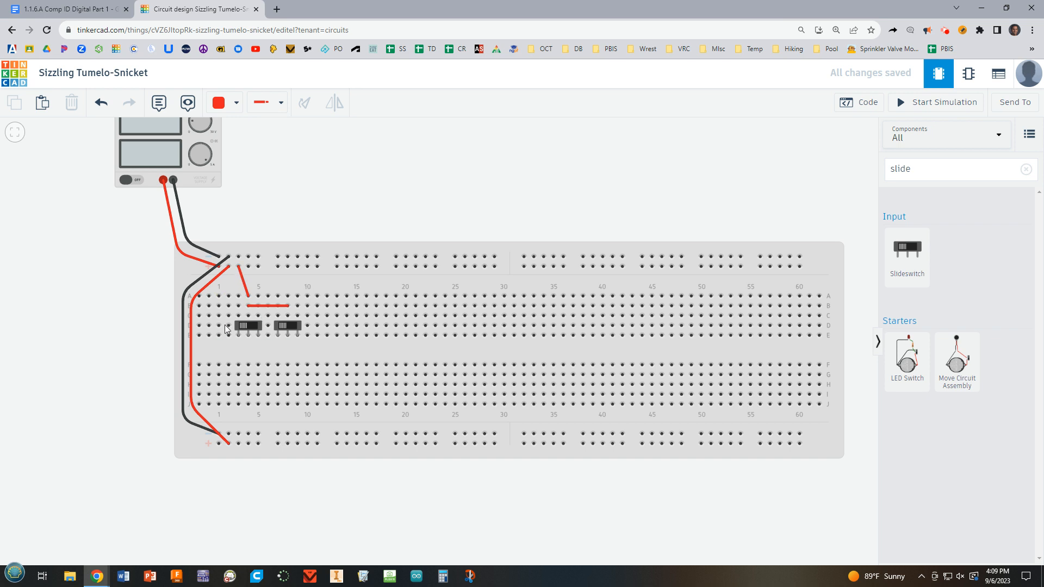
Step: Find the 7408 Quad AND gate named in the worksheet and place it across the breadboard's center gap at columns 16 to 22
scroll(232, 324, "up", 2)
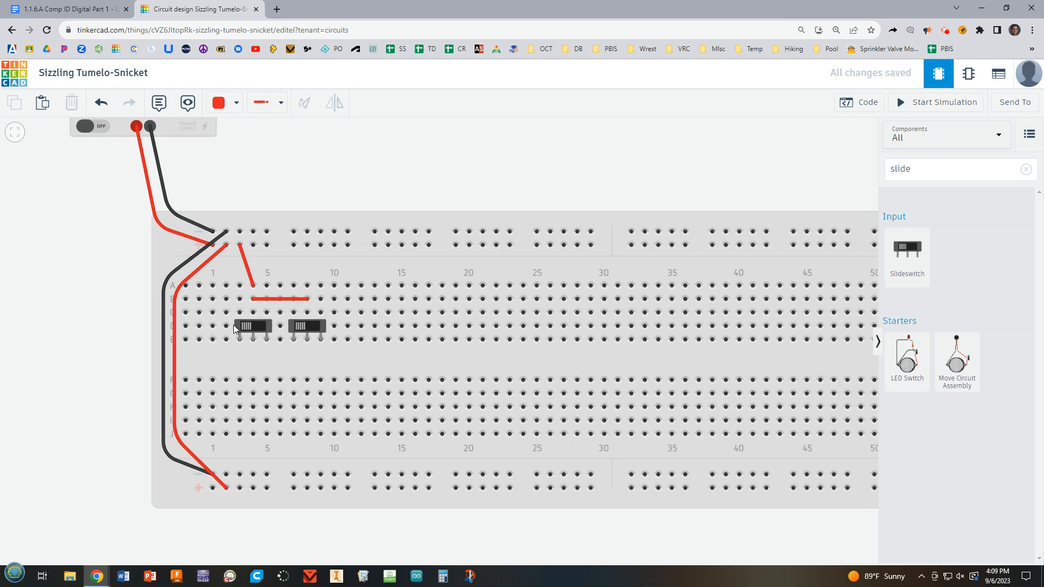
left_click(99, 11)
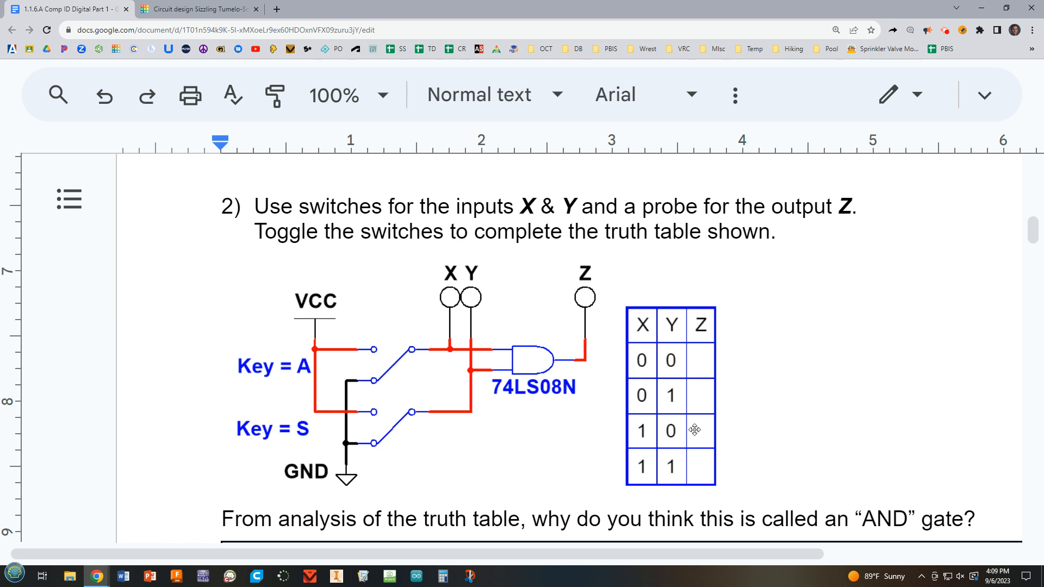
left_click(194, 5)
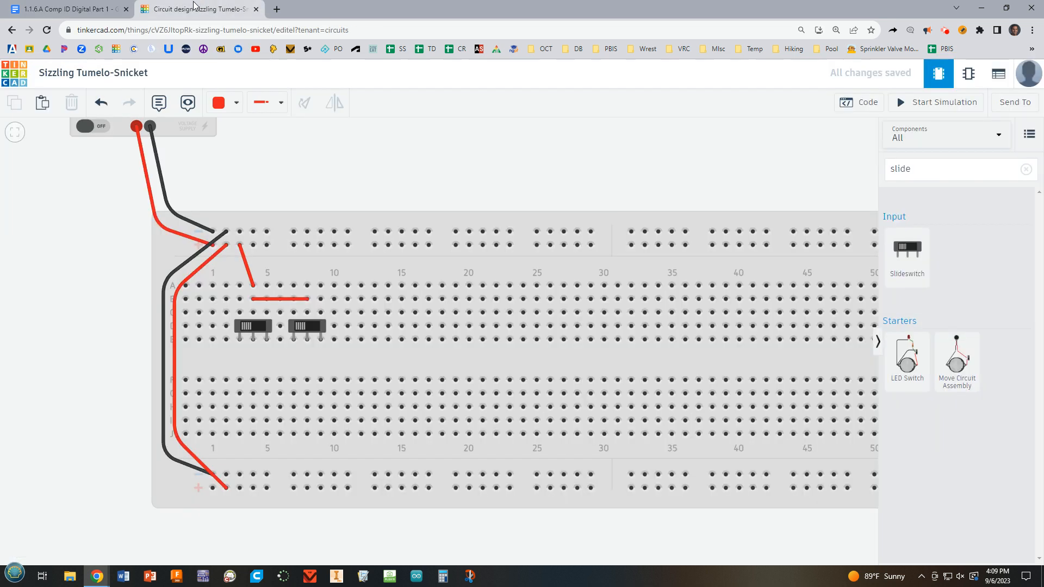
left_click_drag(915, 168, 880, 168)
left_click(882, 179)
left_click_drag(932, 170, 874, 182)
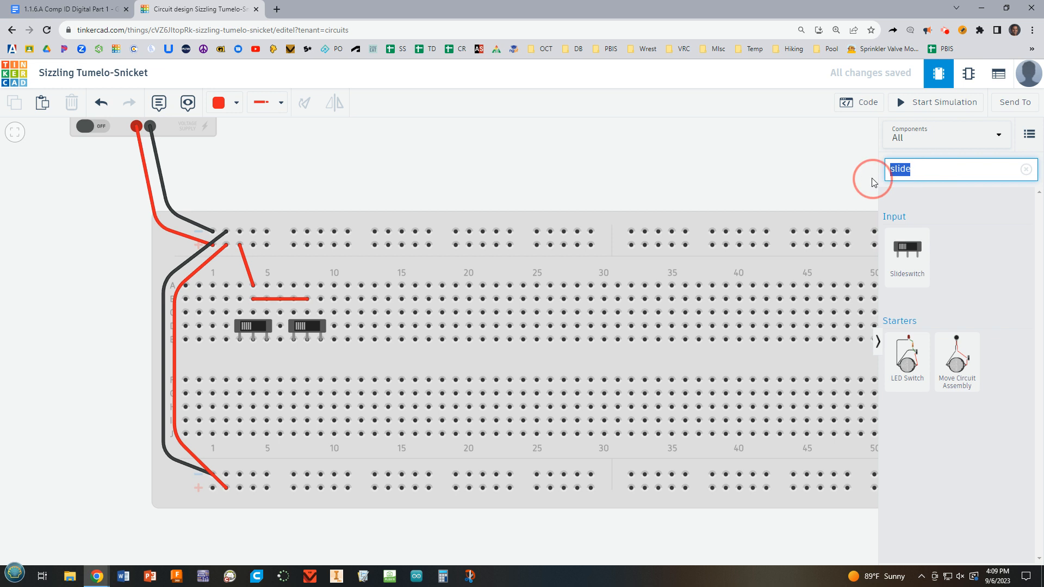
type("74")
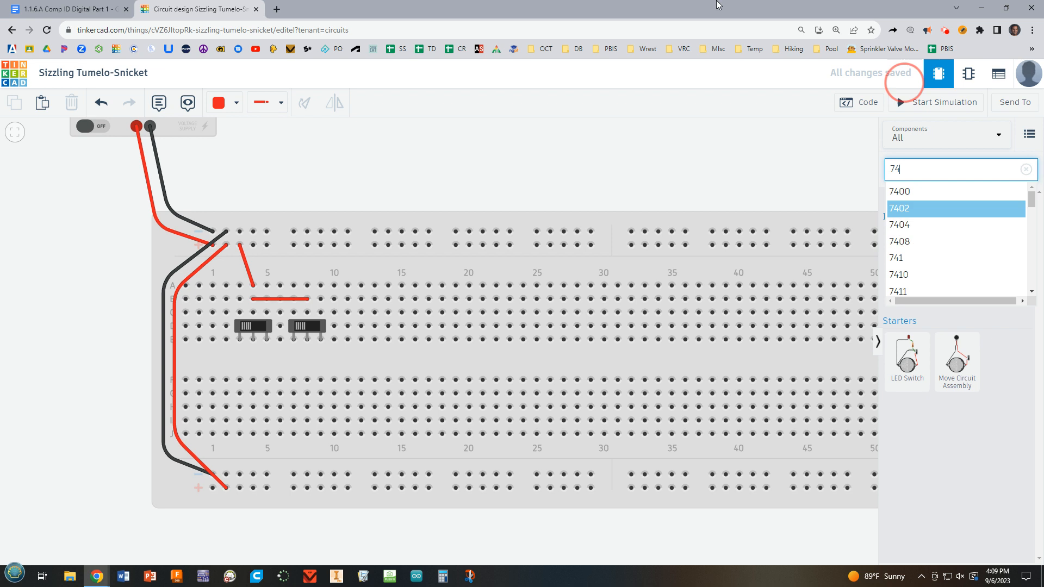
left_click(91, 13)
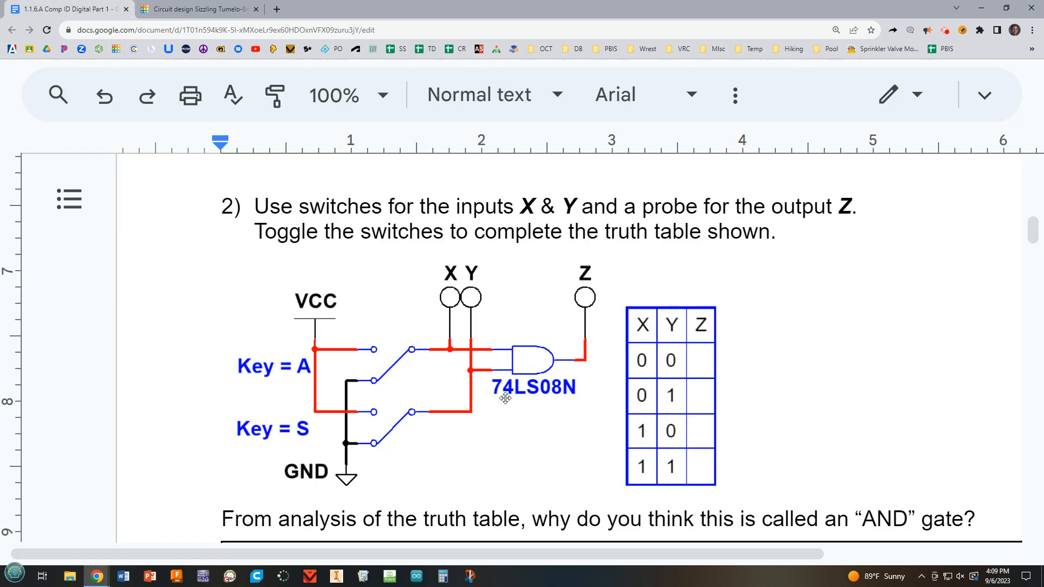
left_click(190, 9)
left_click(906, 171)
type("7408")
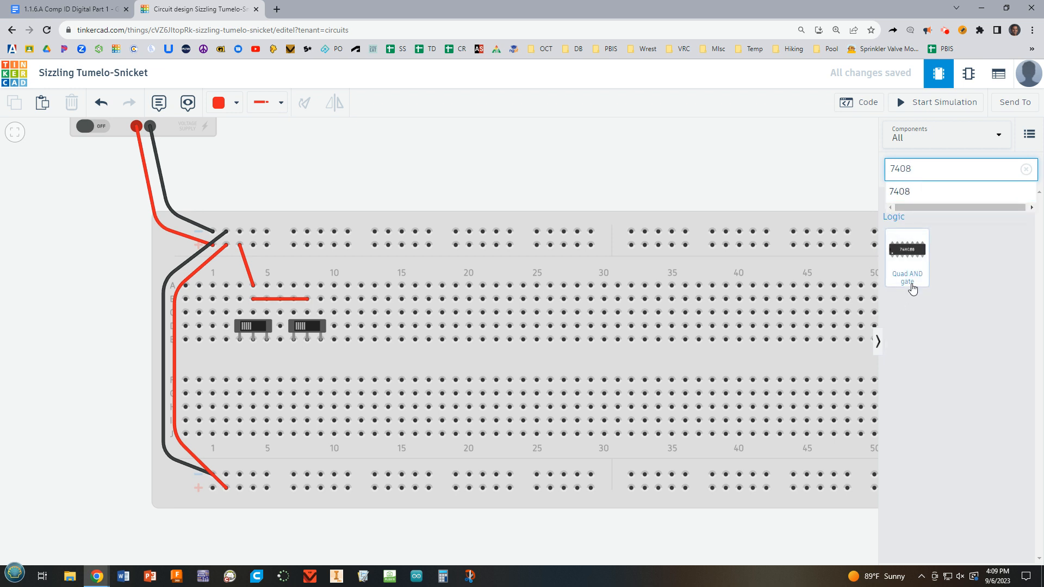
left_click_drag(913, 257, 458, 363)
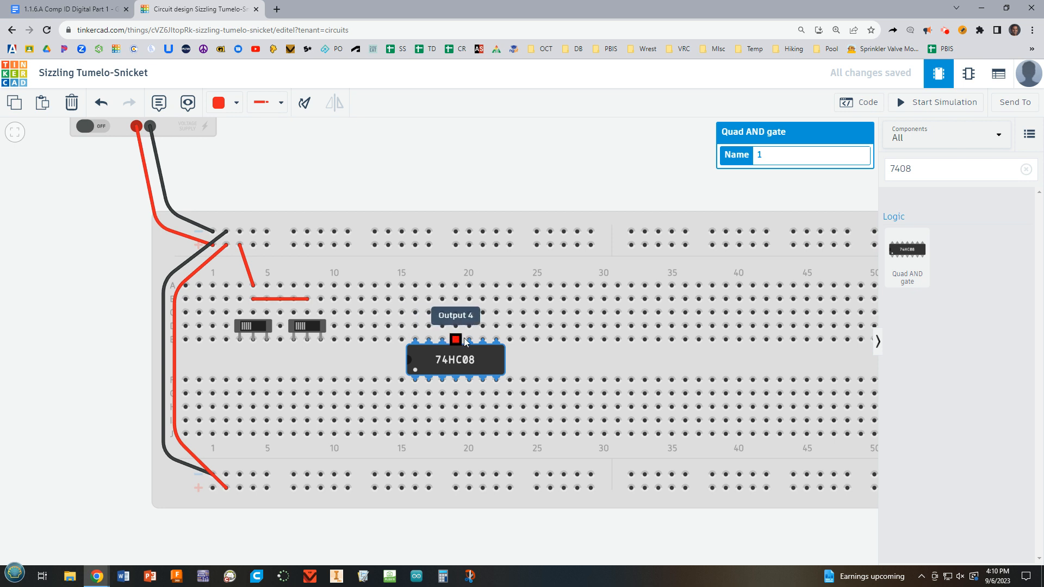
Step: Power the AND gate chip with a red wire from A16 to the upper positive rail and a black wire from J22 to the lower negative rail
left_click(415, 286)
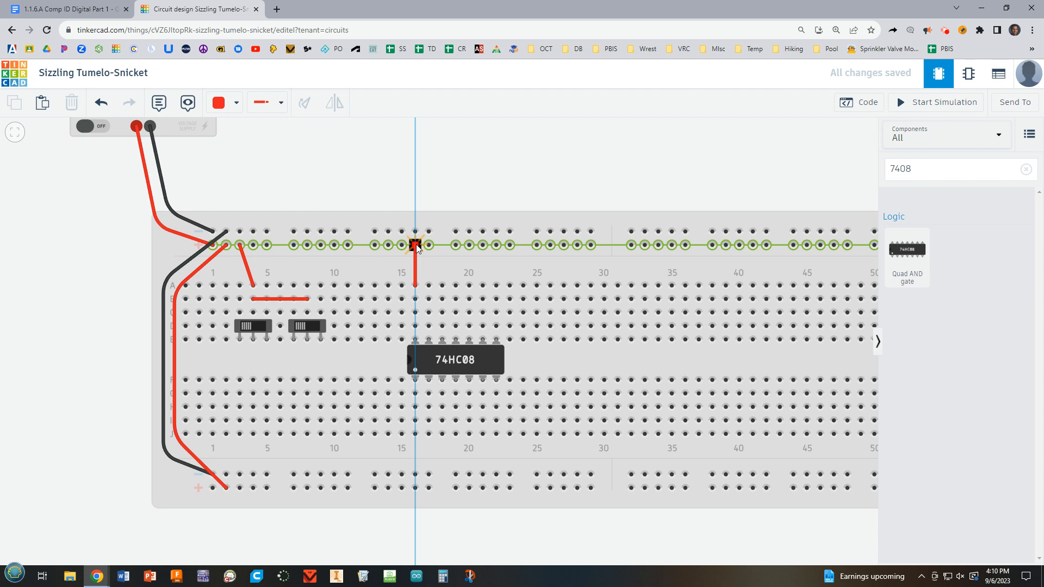
left_click(414, 244)
left_click(496, 434)
left_click(496, 474)
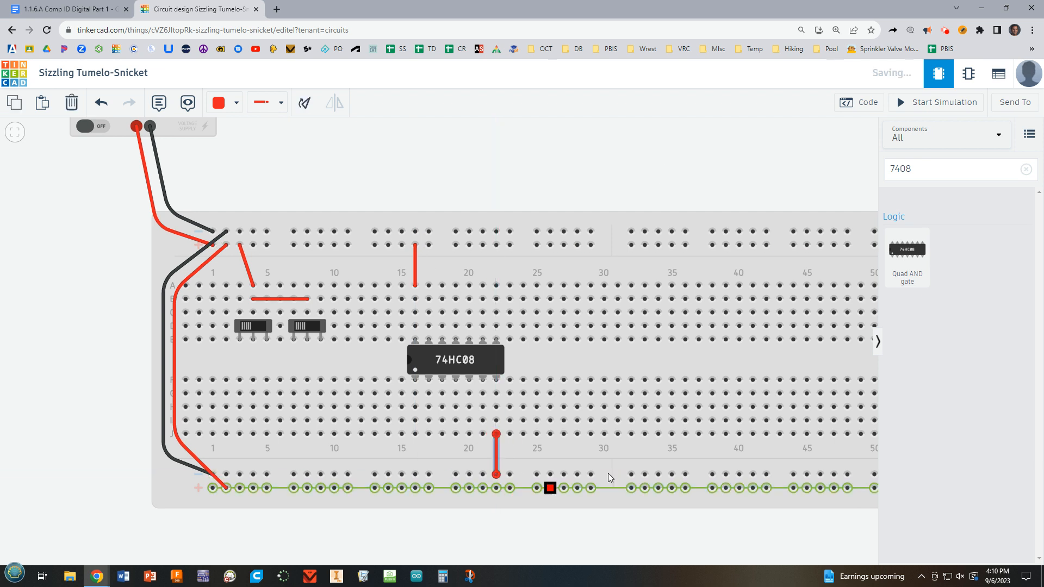
left_click(223, 102)
left_click(233, 144)
left_click(656, 138)
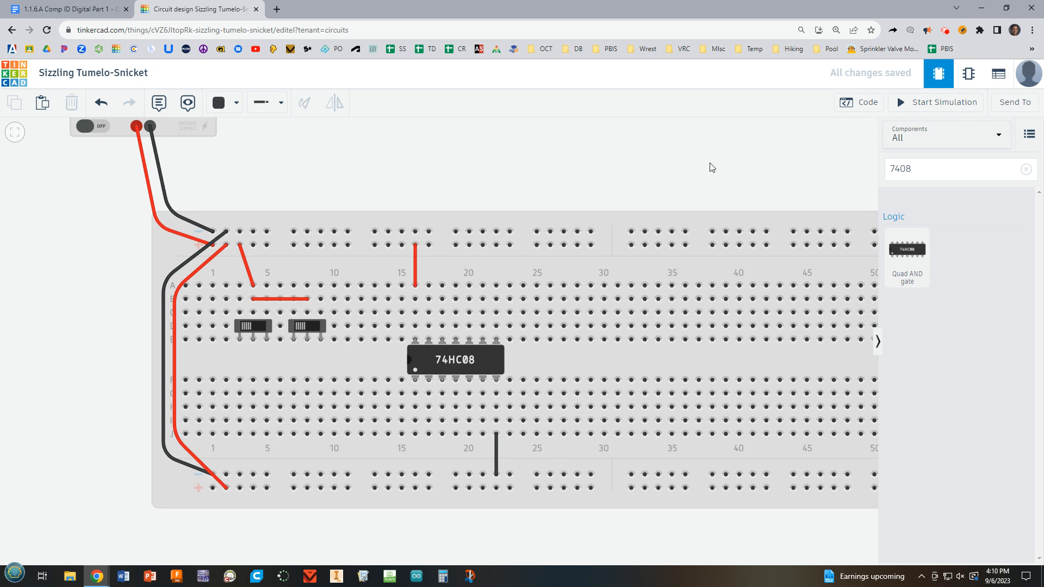
left_click(946, 34)
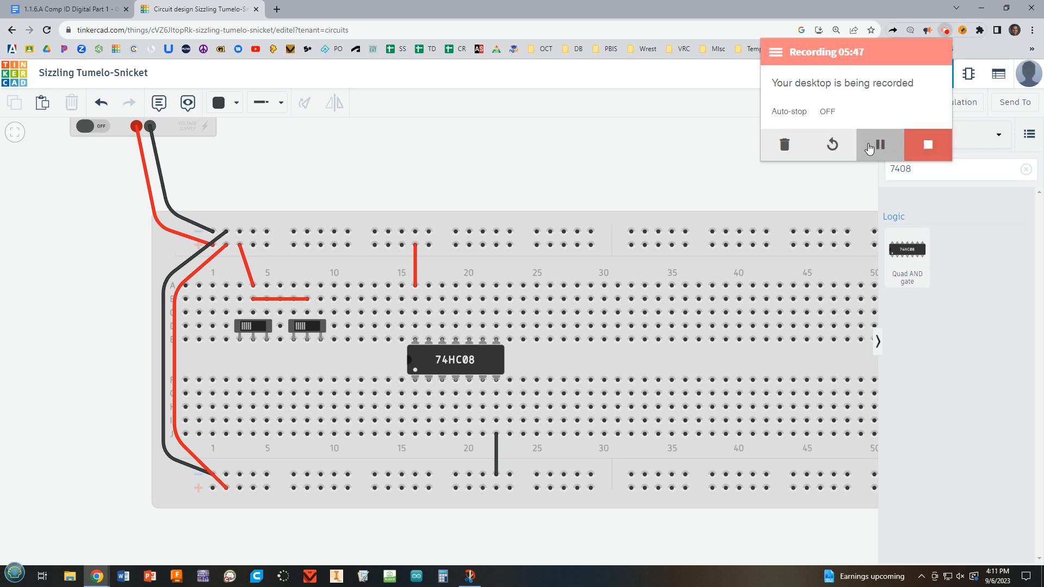
left_click(625, 211)
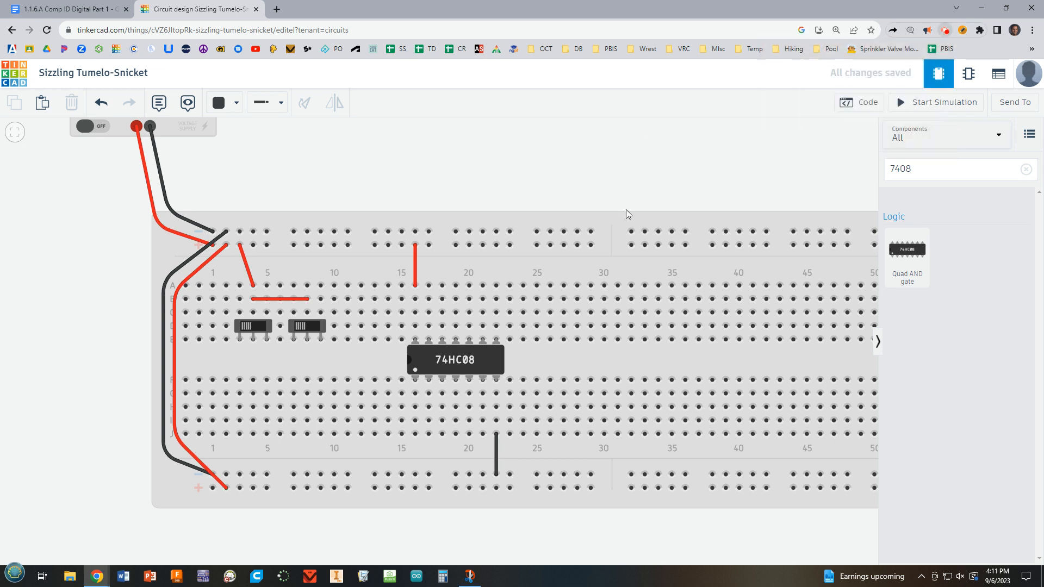
Step: Check the 74LS08 pinout in Snip & Sketch and run a black wire from C5 by the first slide switch to C20 above the chip
left_click(470, 577)
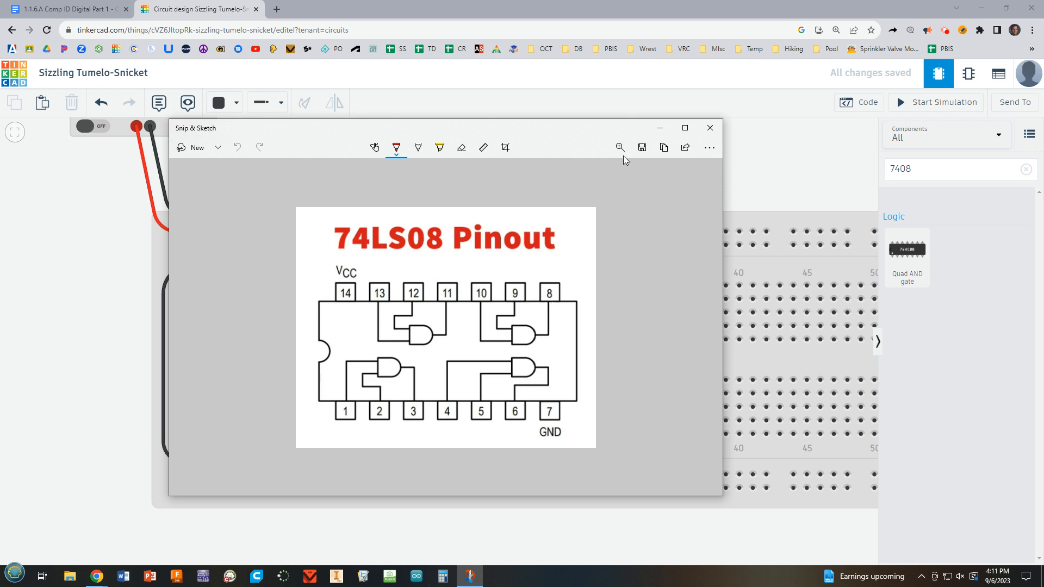
left_click(710, 129)
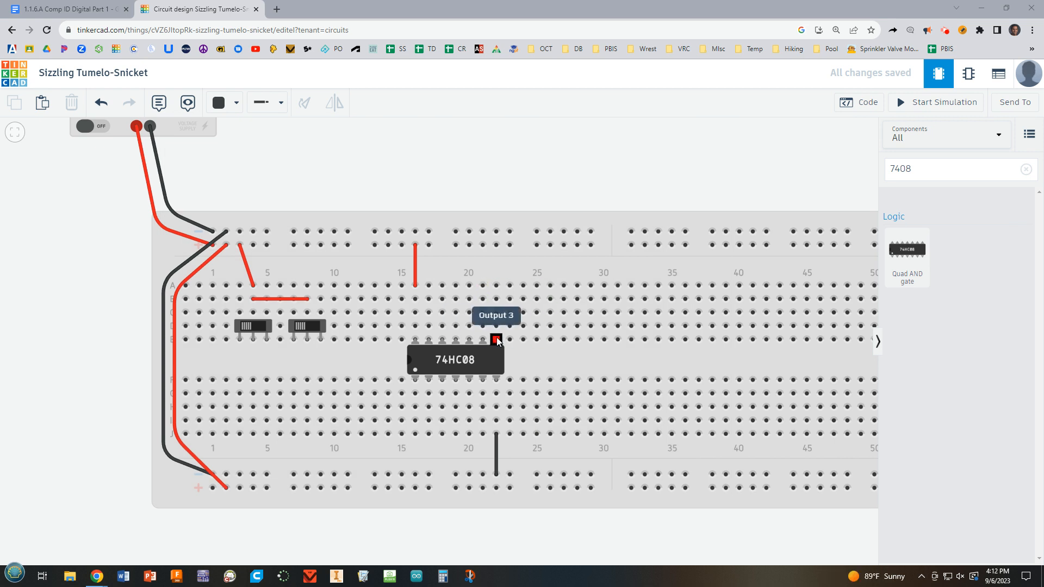
scroll(266, 314, "up", 2)
left_click(267, 312)
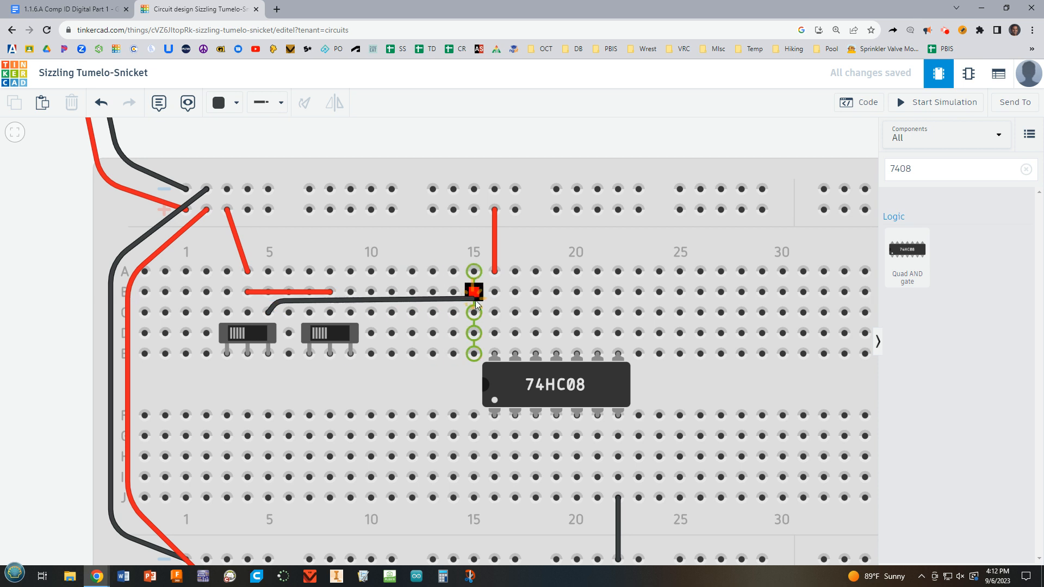
left_click(576, 311)
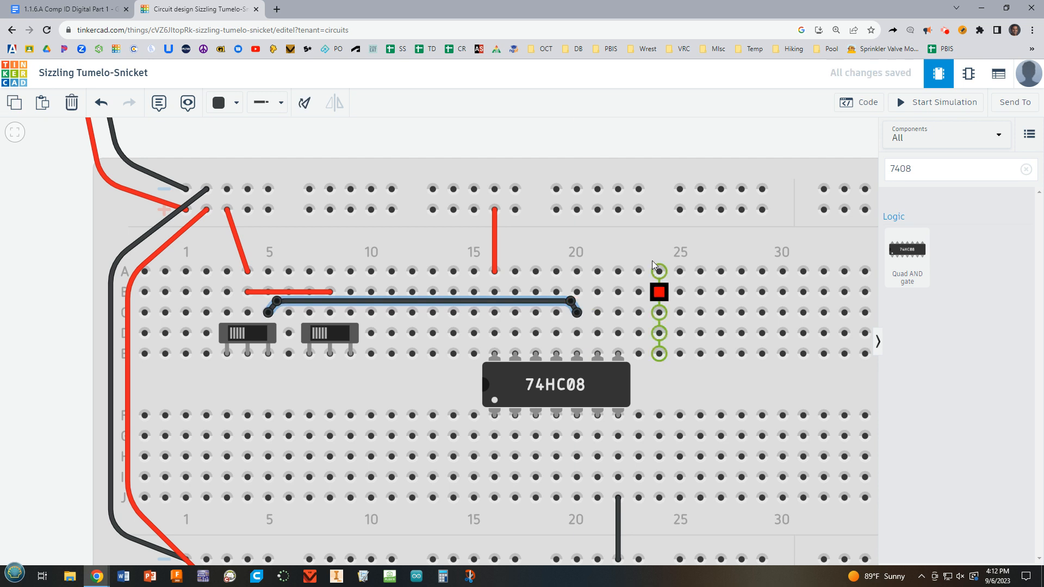
Step: Recolor the wire running from C5 to C20 purple
left_click(237, 102)
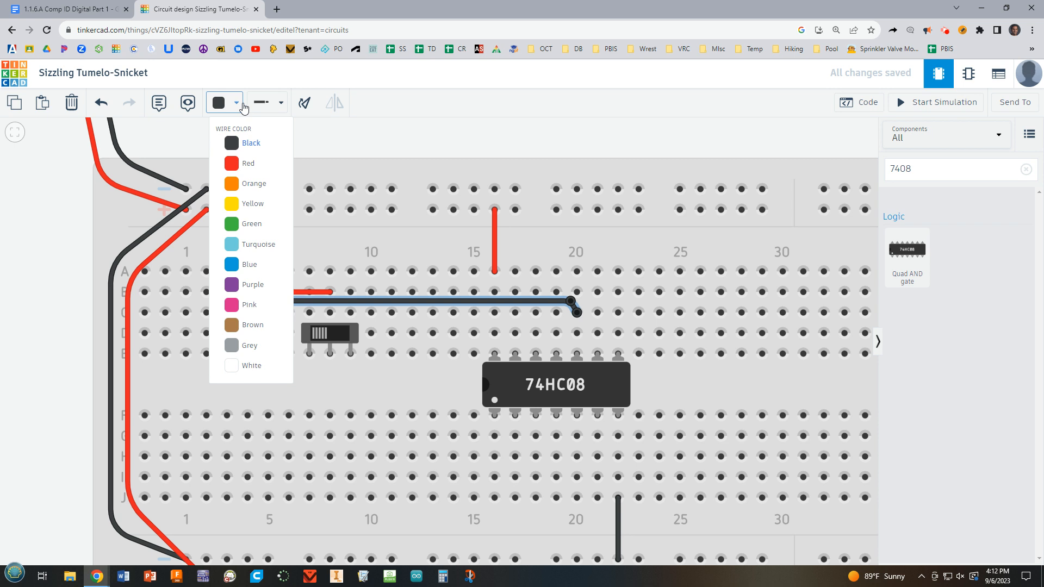
left_click(242, 284)
left_click(437, 135)
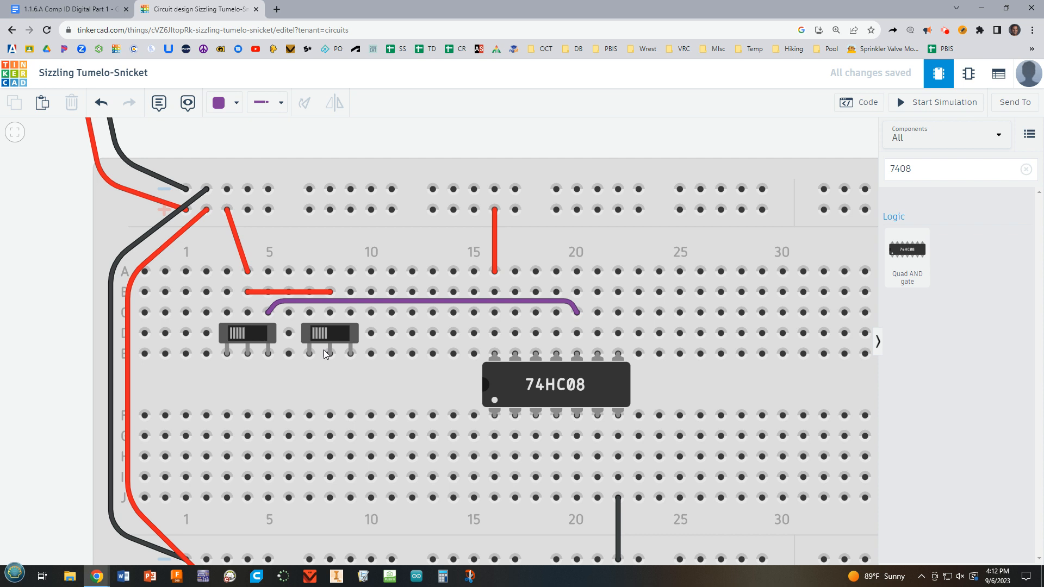
Step: Run a wire from C9 by the second slide switch to C21 above the chip and color it blue
left_click(351, 312)
left_click(364, 322)
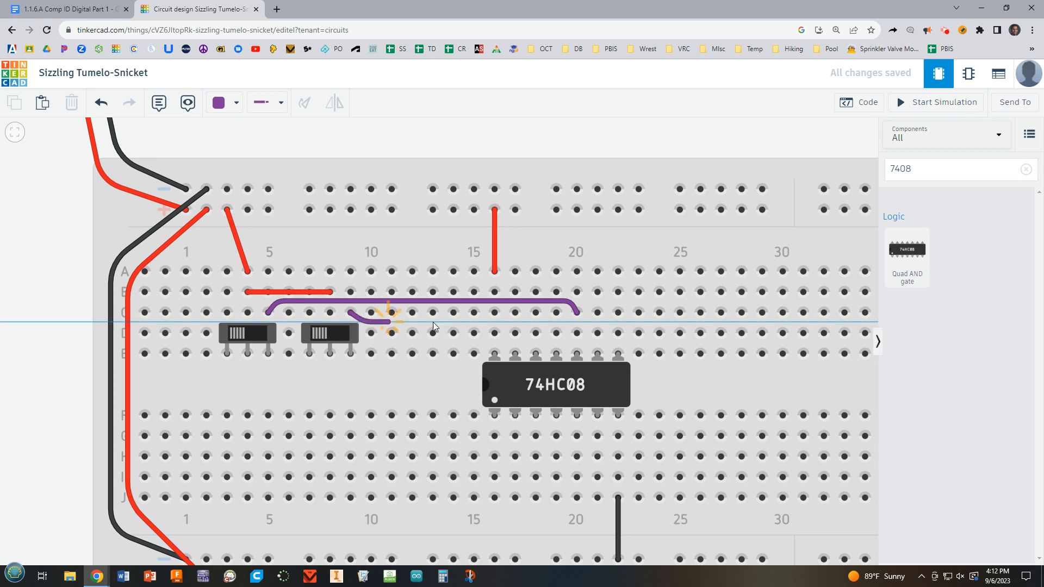
left_click(585, 323)
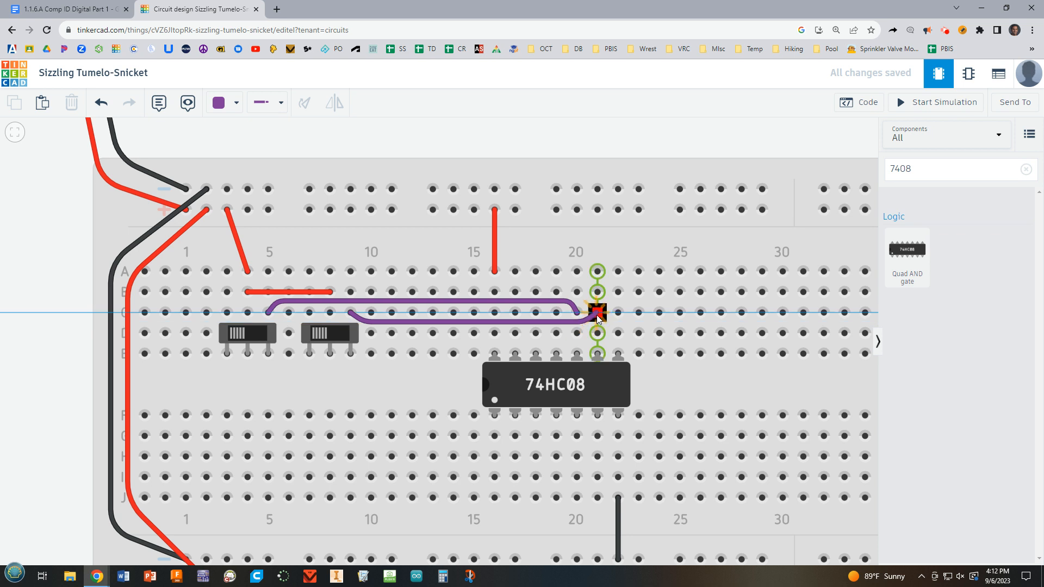
left_click(597, 314)
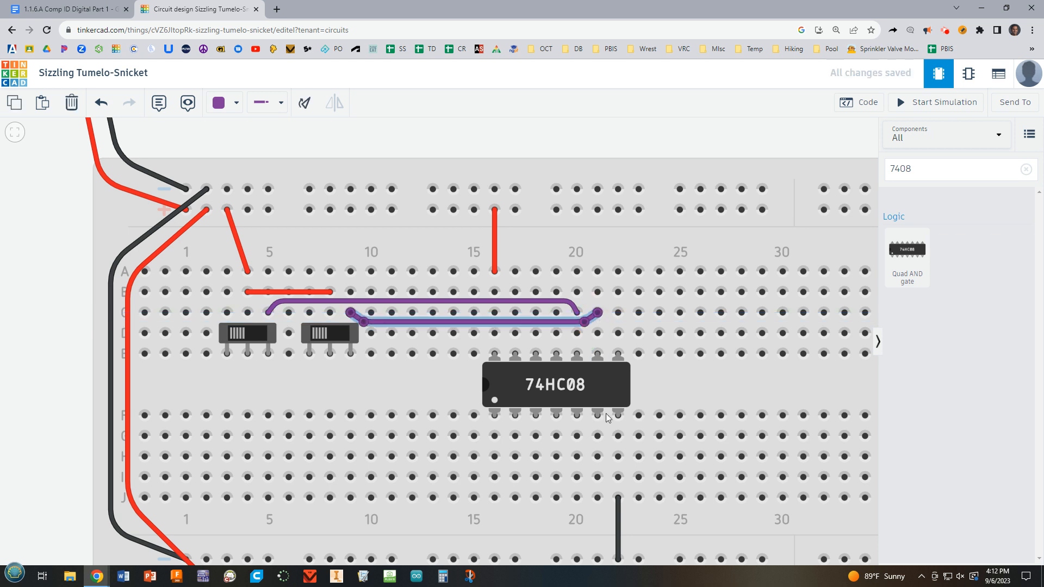
left_click(239, 102)
left_click(242, 262)
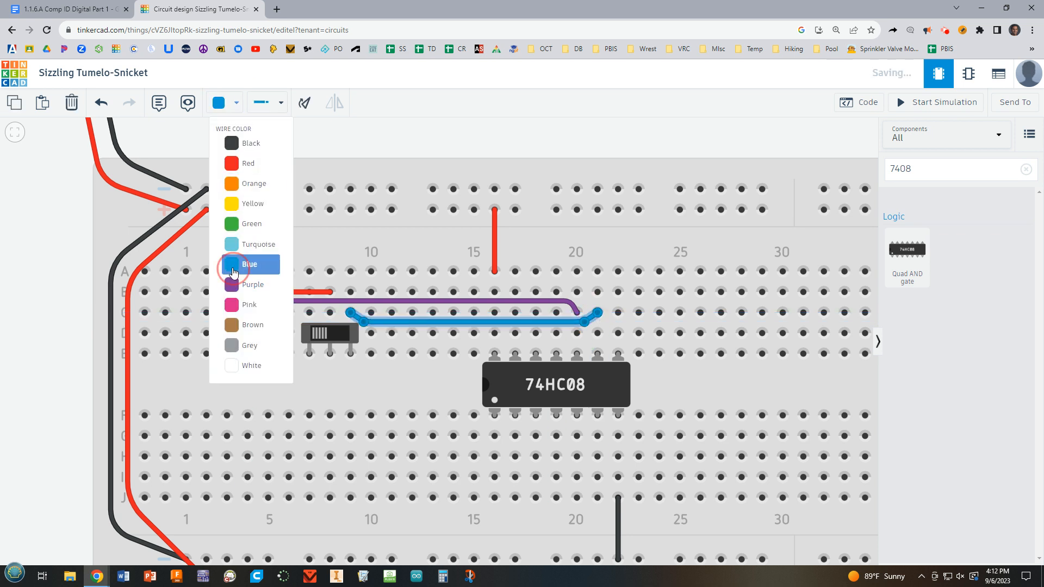
left_click(534, 135)
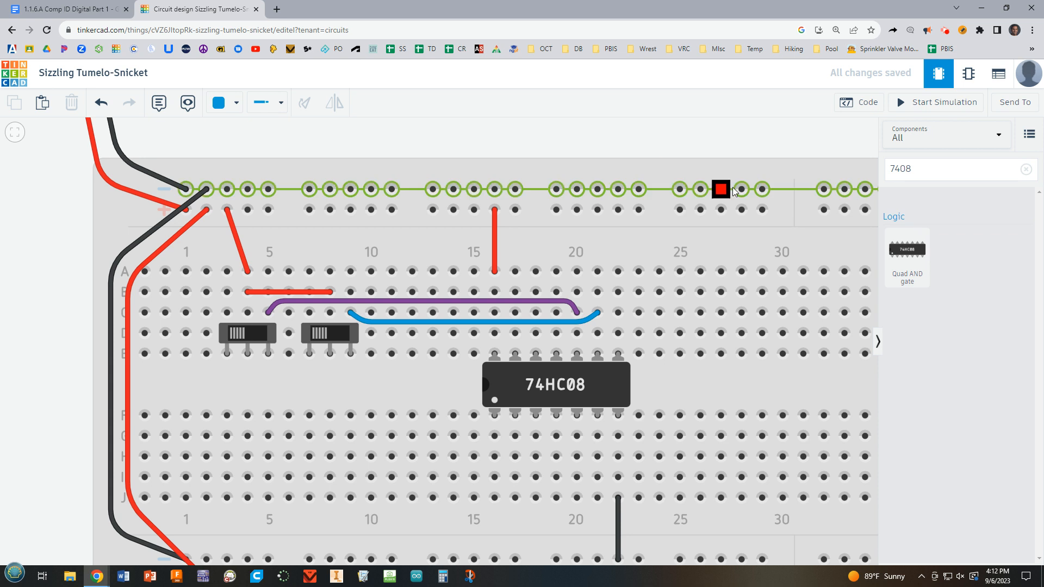
Step: Show the basic components and place a resistor and a red LED above the breadboard
left_click(979, 144)
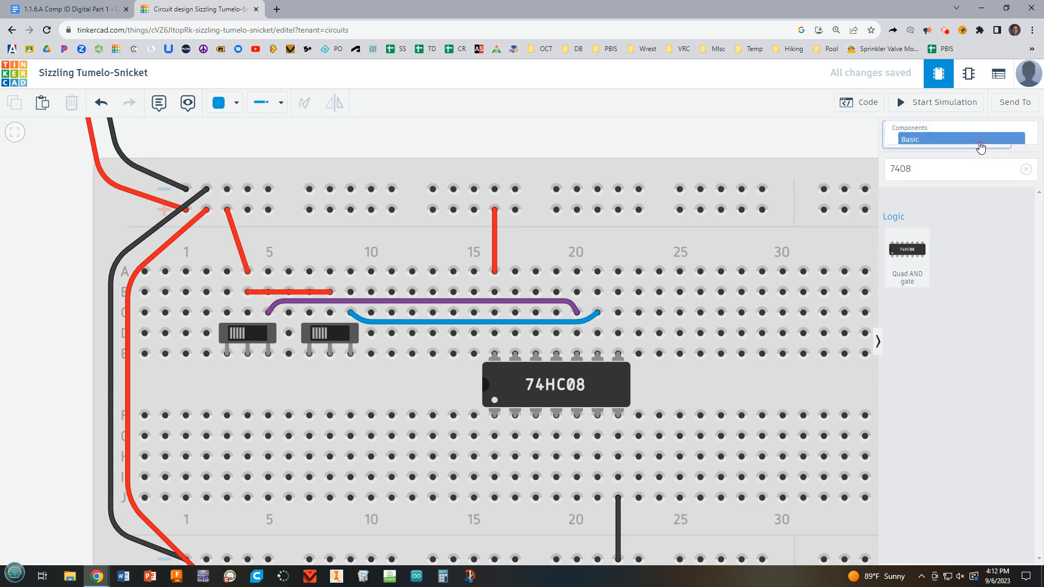
left_click(938, 190)
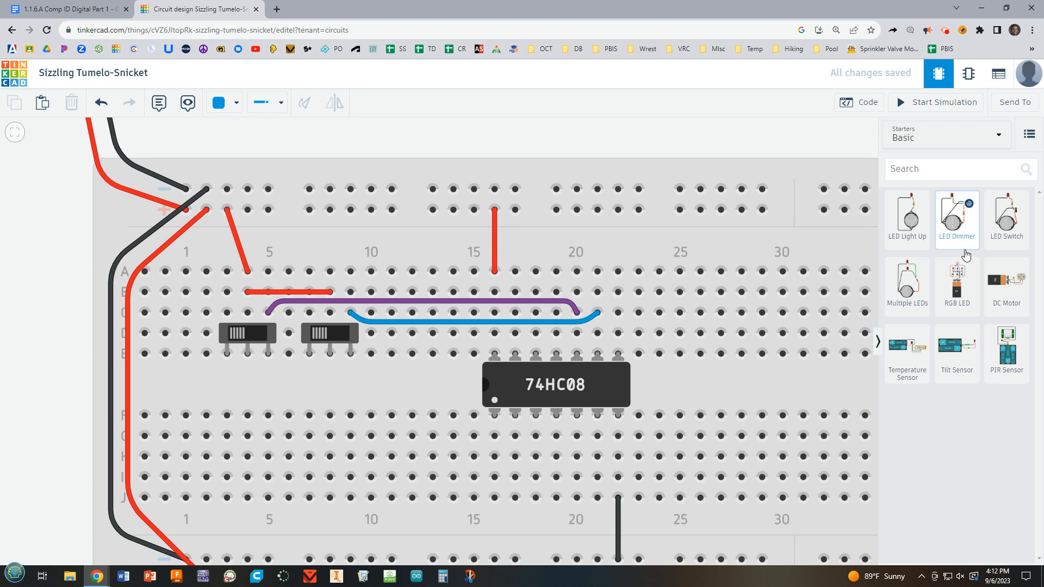
left_click(948, 137)
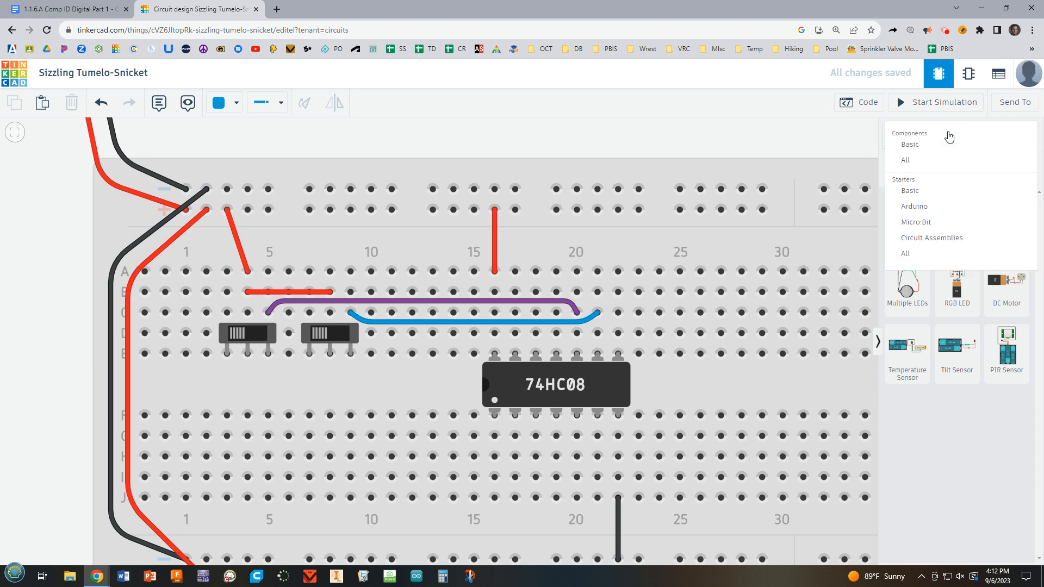
left_click(918, 154)
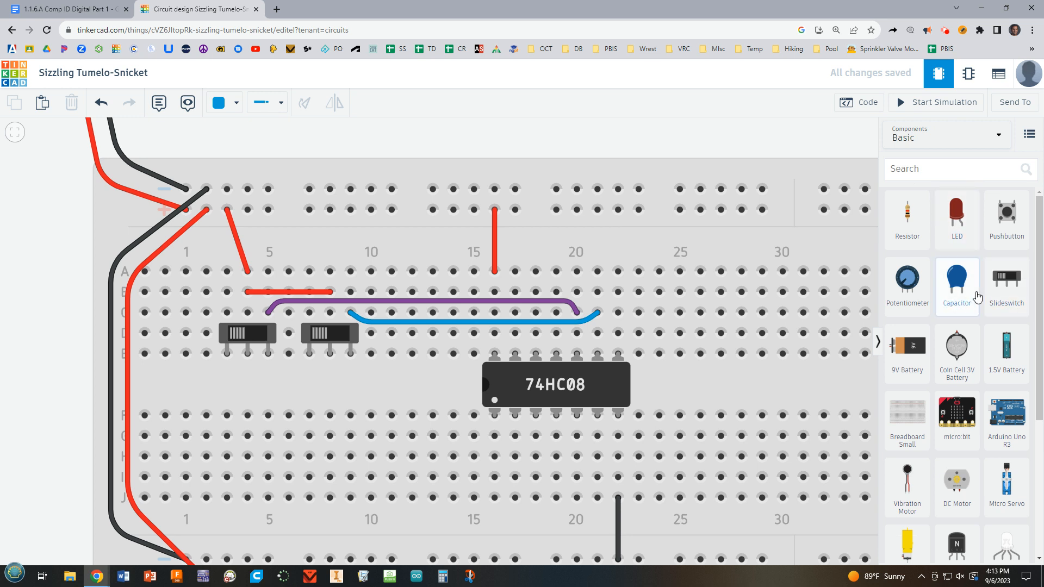
left_click_drag(908, 223, 662, 160)
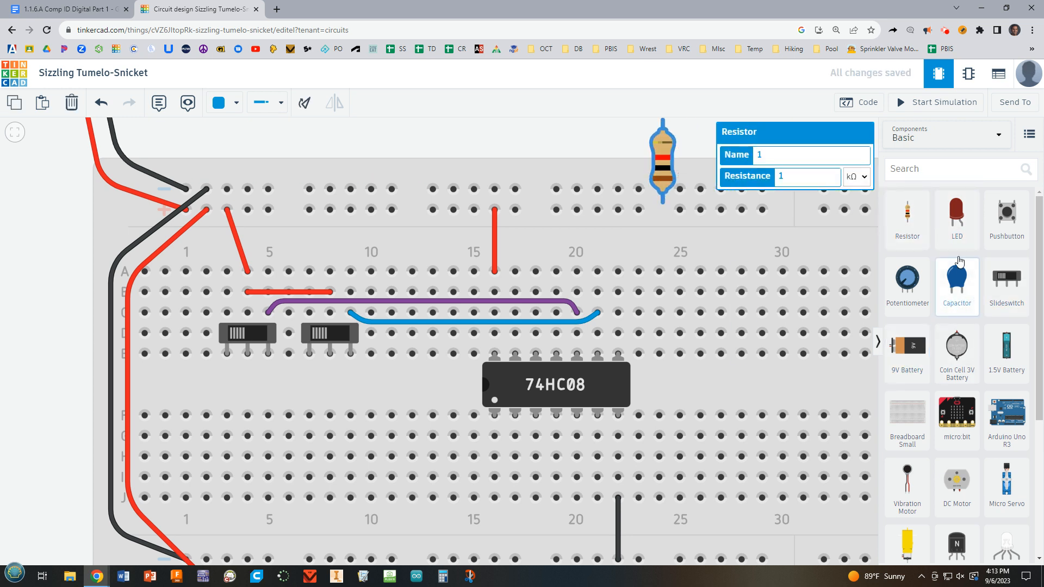
mouse_move(957, 218)
left_mouse_down()
mouse_move(731, 171)
mouse_move(792, 164)
mouse_move(835, 211)
left_mouse_up()
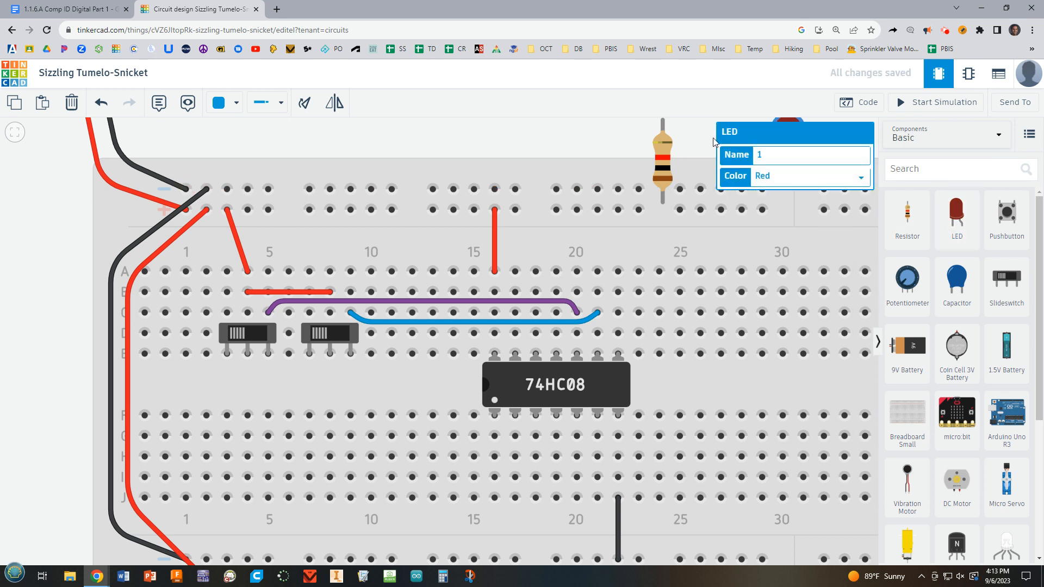
Step: Set the resistor's resistance to 220 Ω
left_click(659, 166)
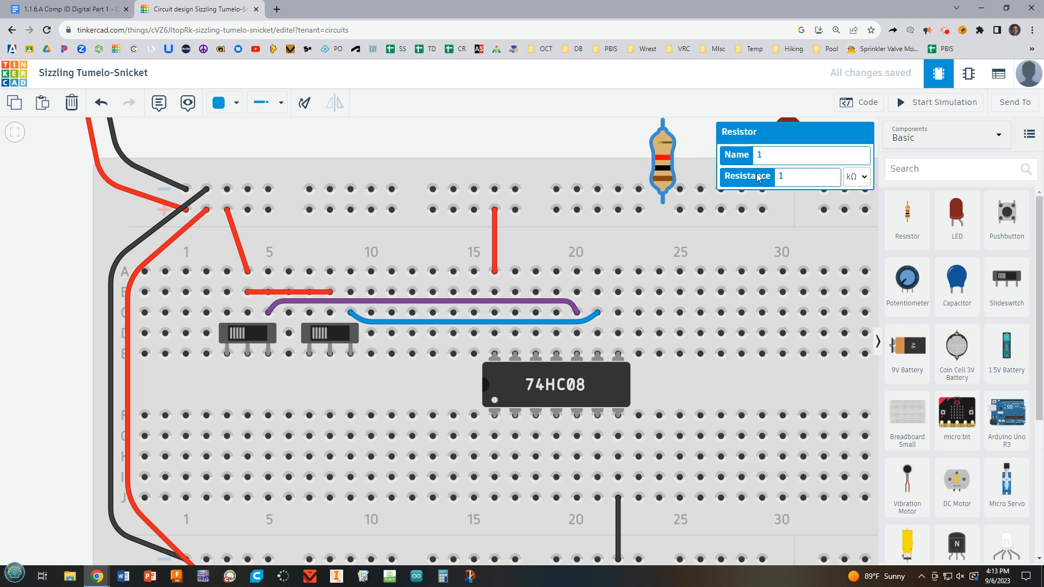
left_click_drag(795, 174, 775, 182)
type("220")
left_click(857, 181)
left_click(859, 237)
left_click(695, 144)
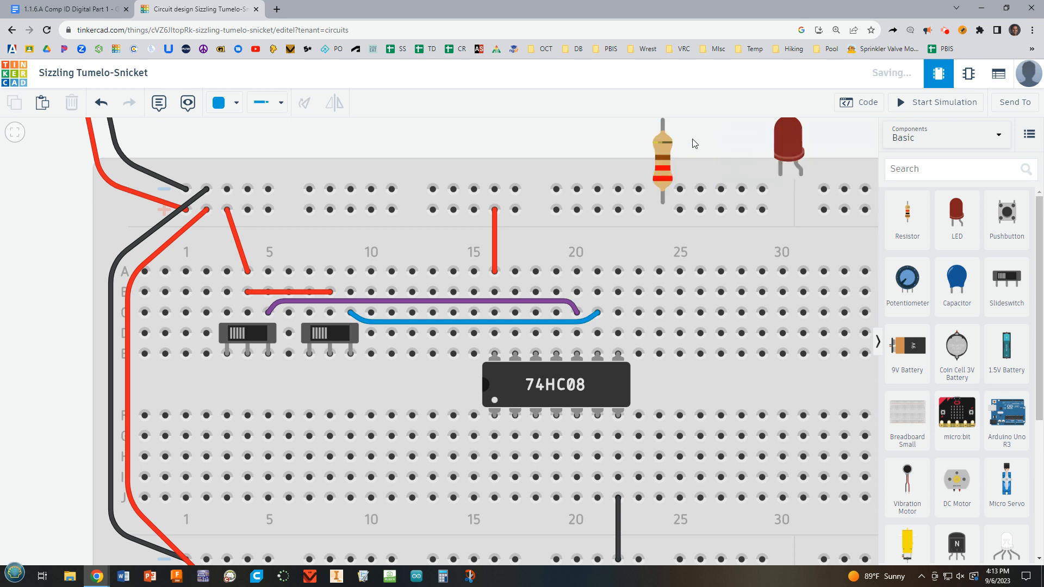
Step: Rotate the resistor to horizontal and place it on the breadboard from D22 to D26
left_click(663, 165)
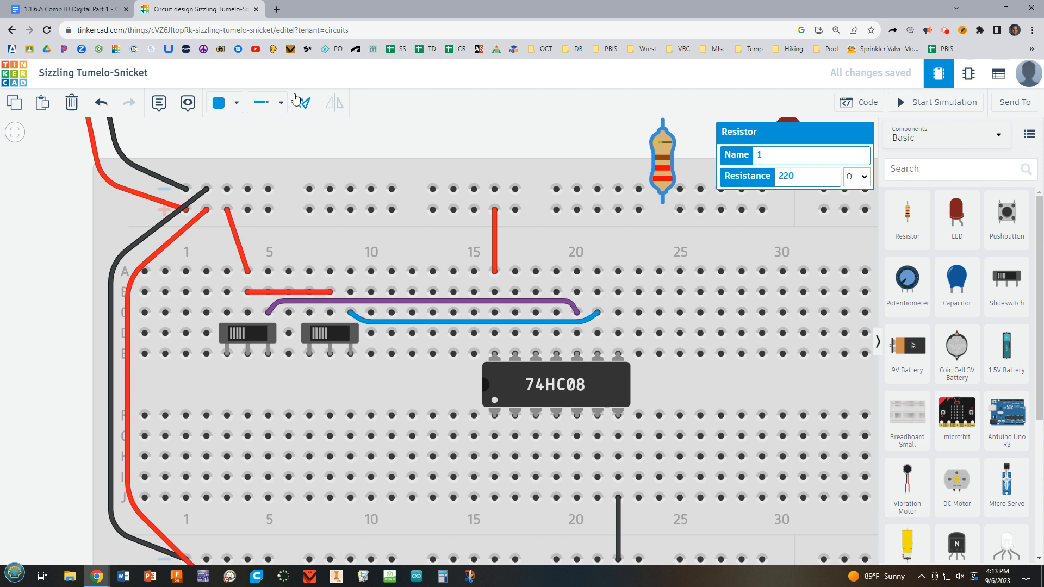
left_click(303, 106)
left_click(303, 107)
left_click(303, 107)
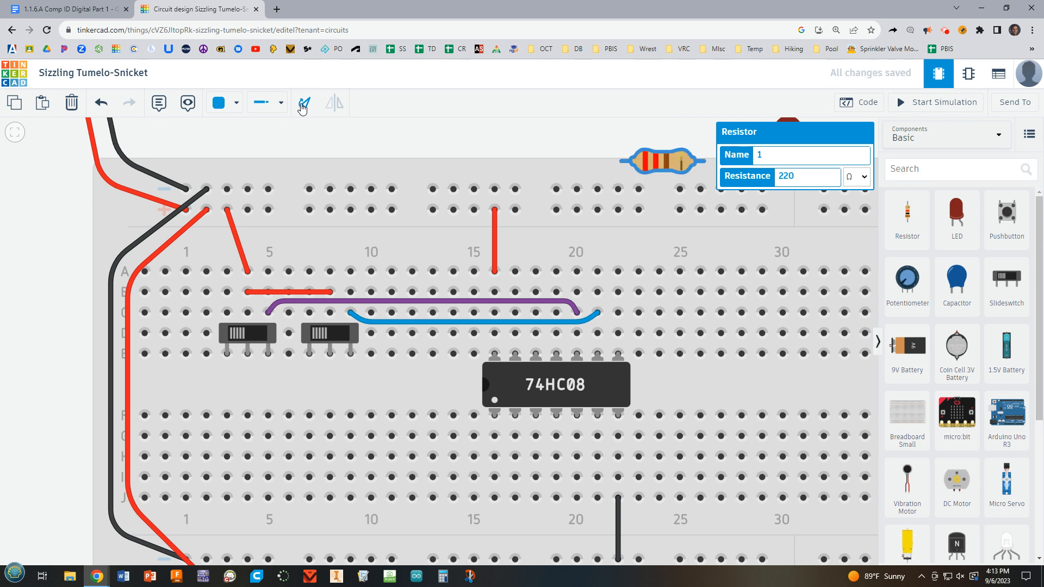
mouse_move(661, 168)
left_mouse_down()
mouse_move(674, 328)
mouse_move(673, 348)
mouse_move(664, 345)
left_mouse_up()
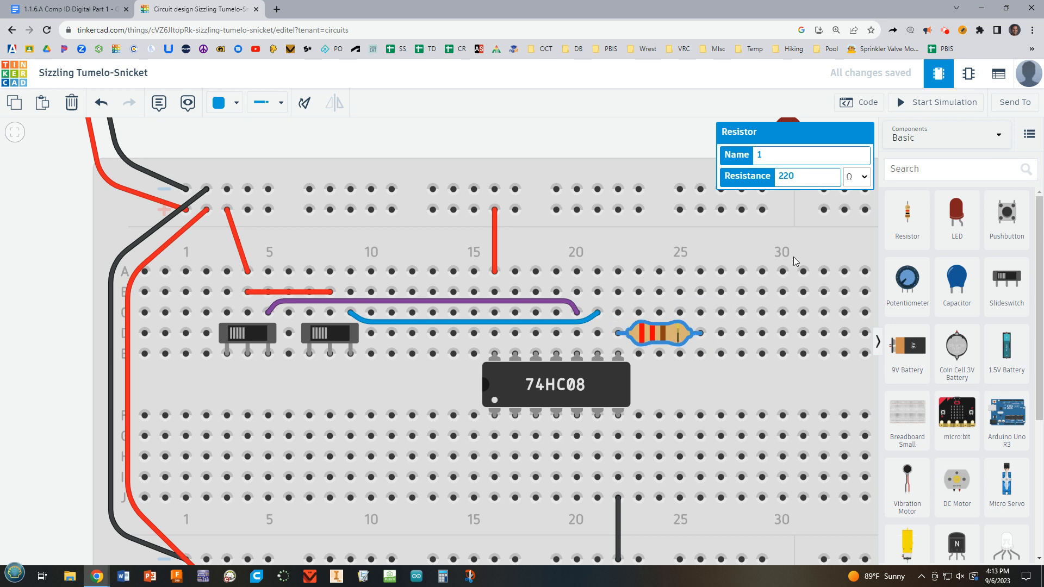
Step: Place the LED at D27 and D28 and link it to the resistor with a green wire from E26 to E28
left_click(647, 143)
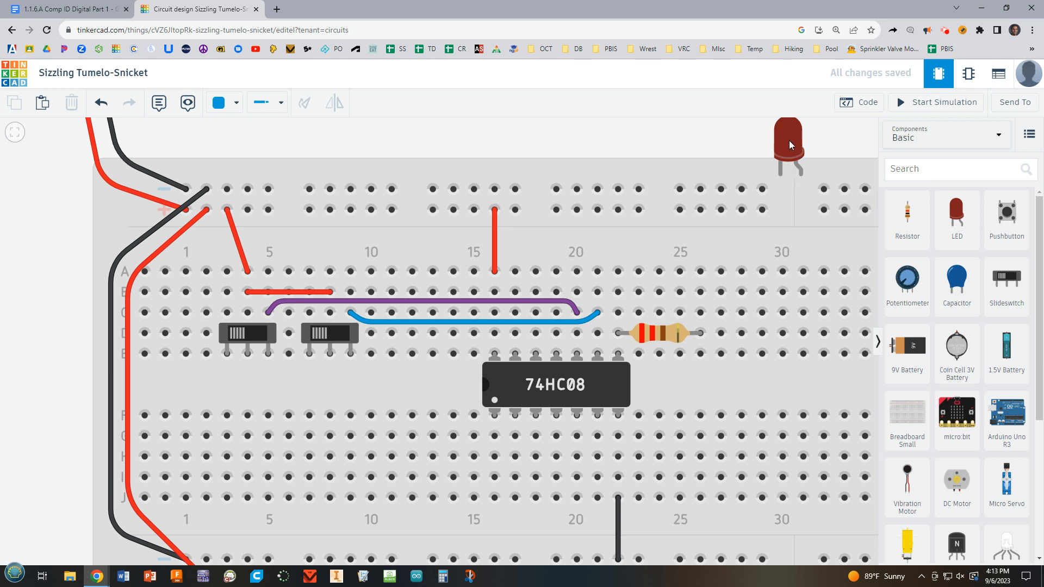
mouse_move(790, 145)
left_mouse_down()
mouse_move(687, 289)
mouse_move(689, 330)
mouse_move(747, 309)
mouse_move(743, 294)
mouse_move(729, 306)
left_mouse_up()
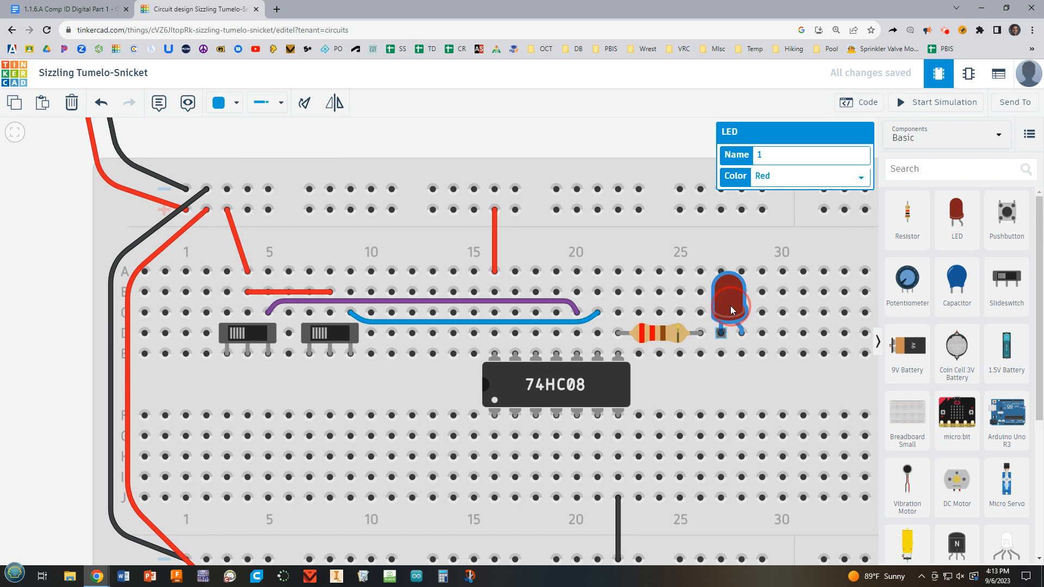
left_click(699, 354)
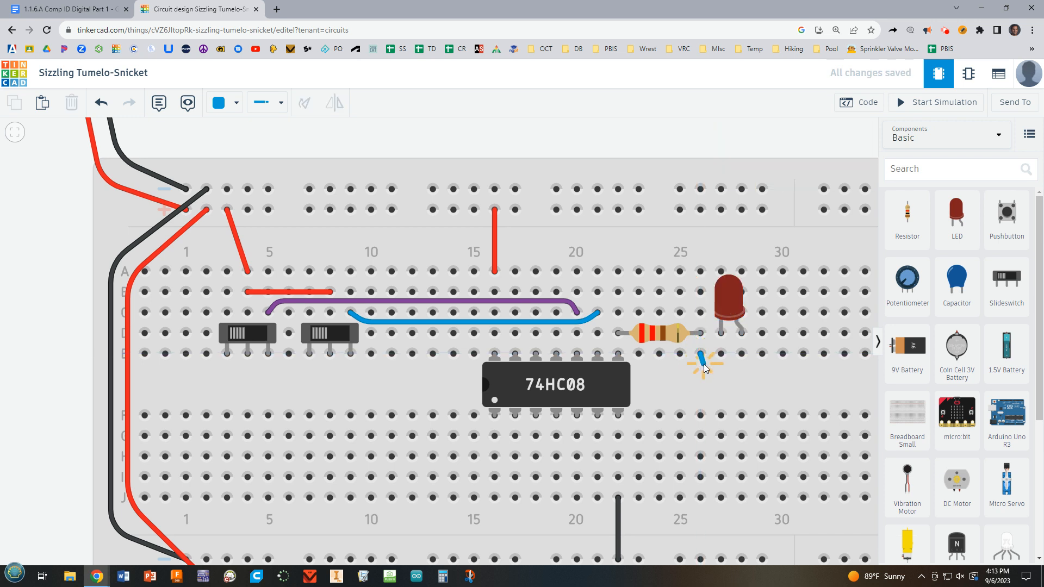
left_click(743, 354)
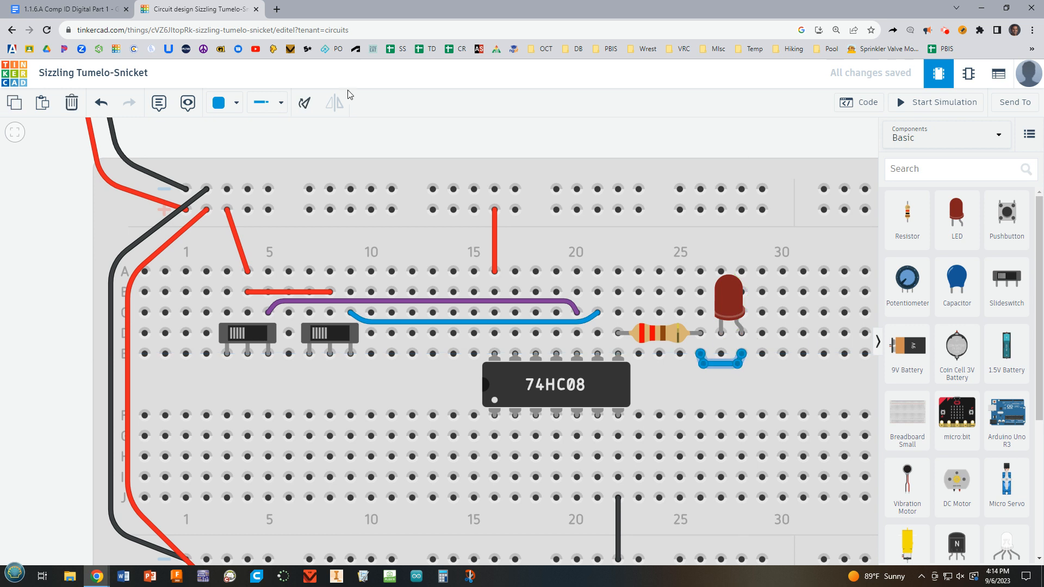
left_click(234, 103)
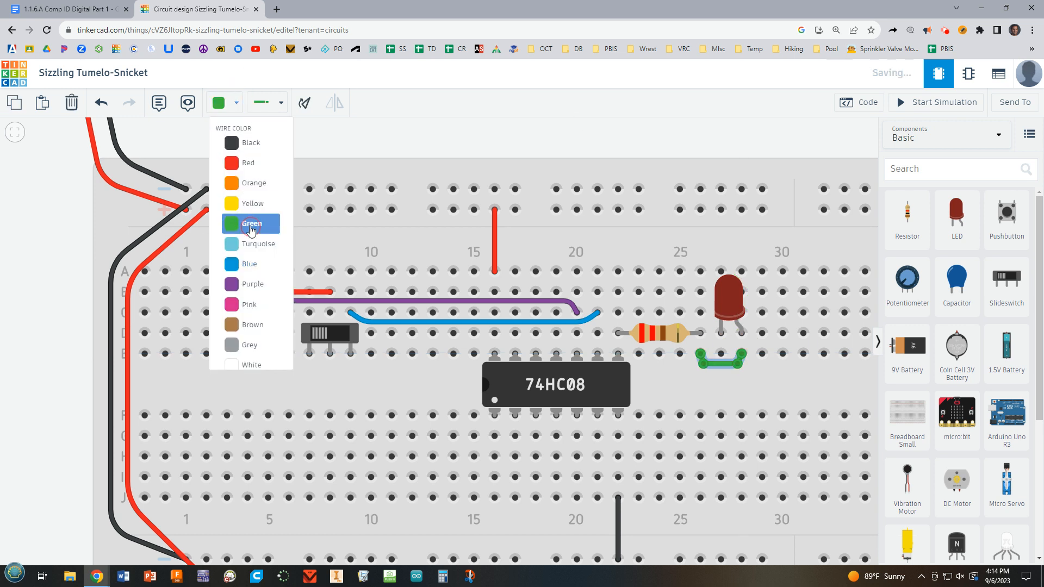
left_click(248, 222)
left_click(693, 141)
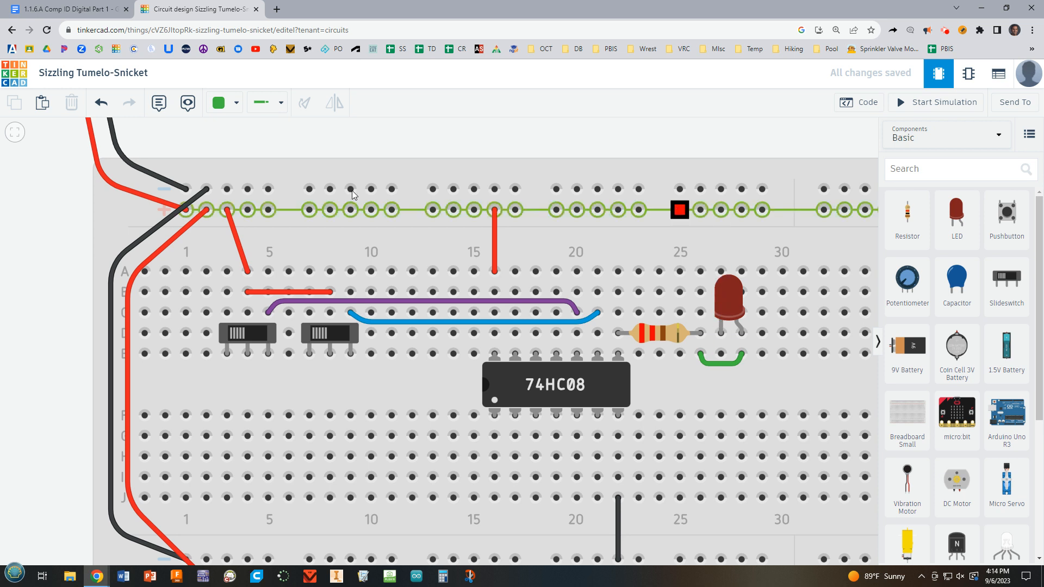
Step: Run a black wire from A27 above the LED to the upper positive rail
left_click(722, 272)
left_click(721, 209)
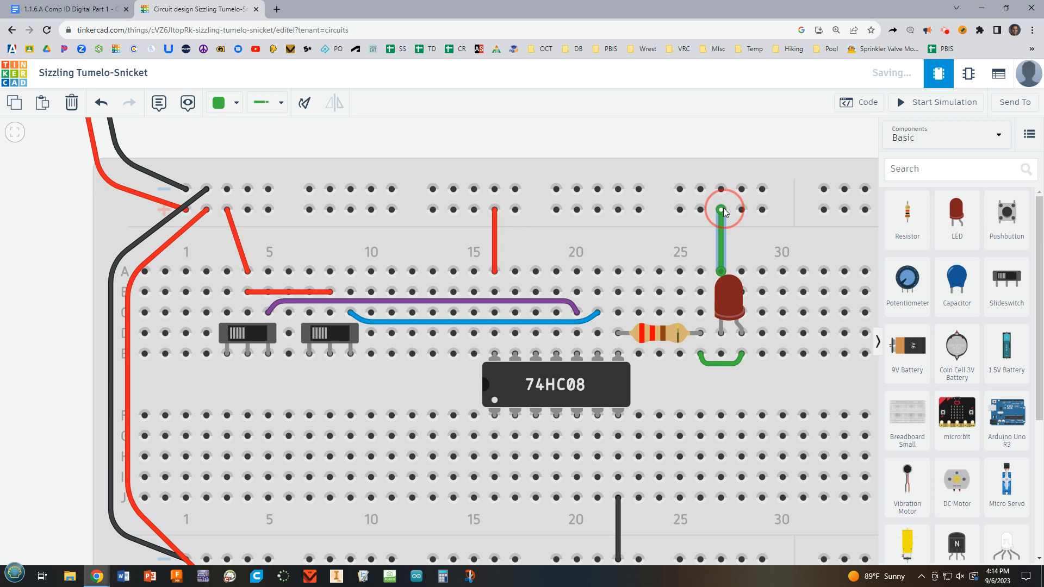
left_click(235, 103)
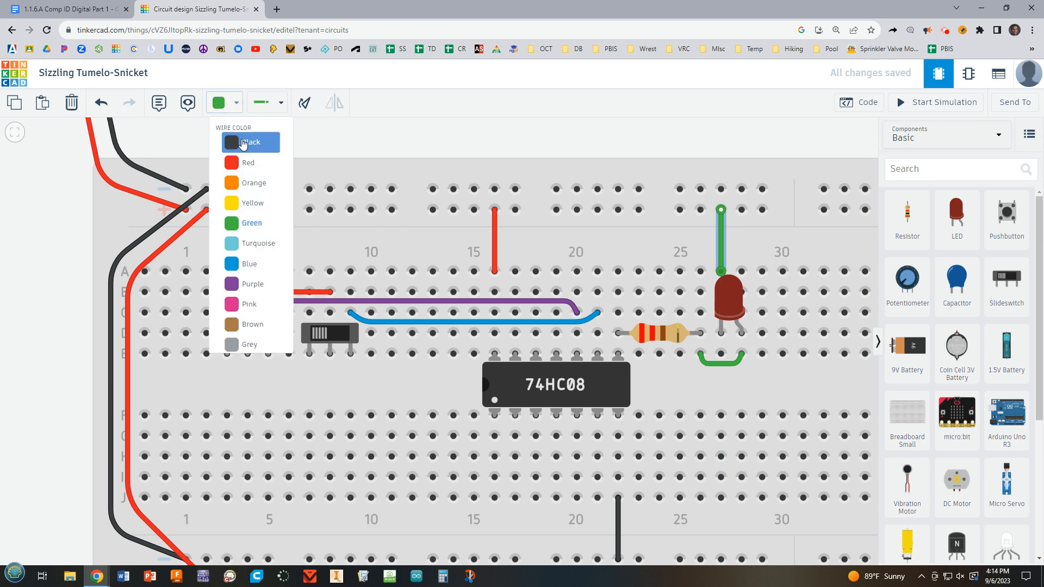
left_click(242, 142)
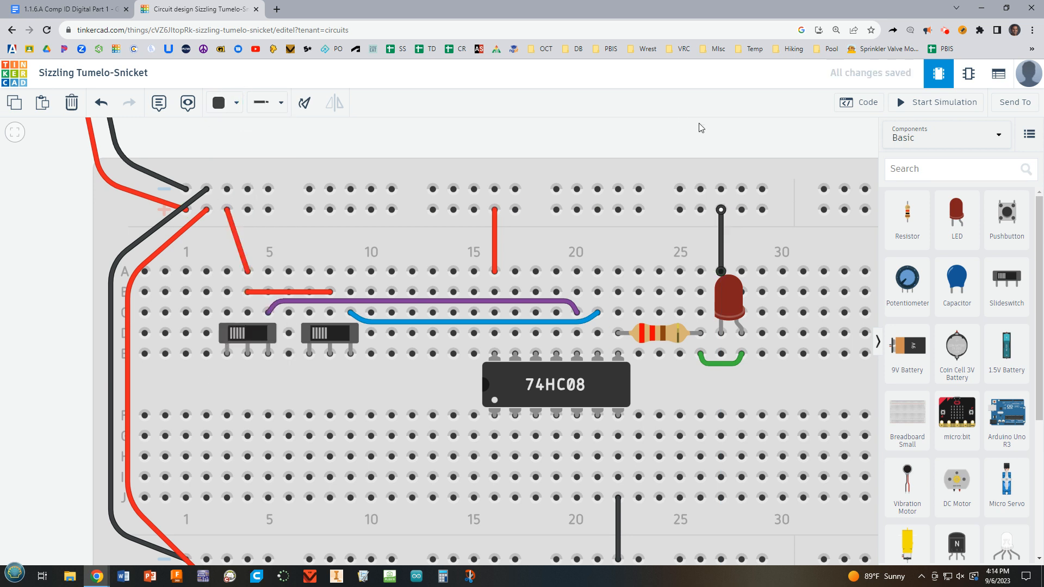
left_click(706, 143)
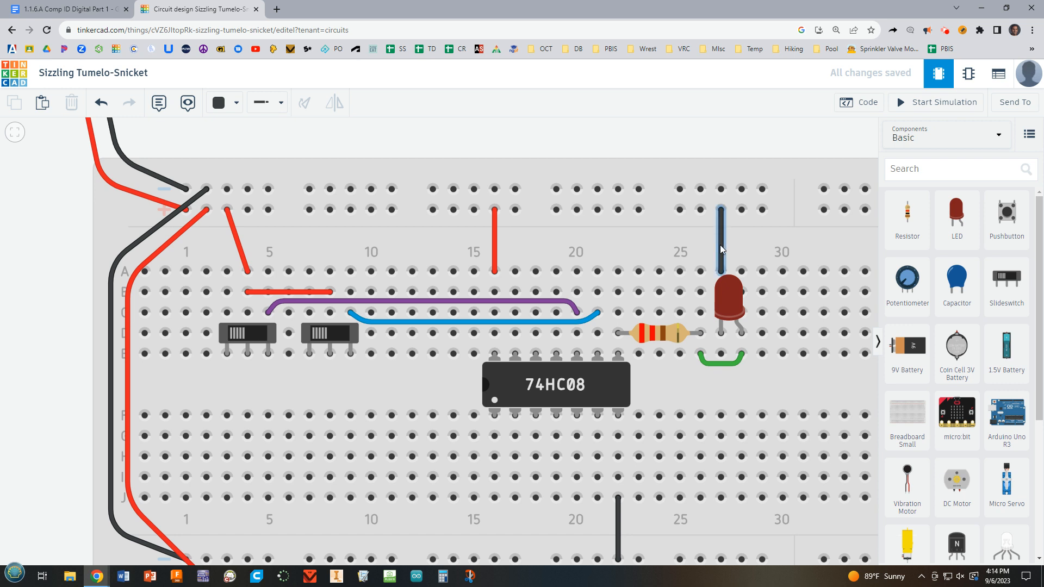
Step: Start the simulation and toggle both slide switches to test the LED's response
scroll(716, 270, "down", 1)
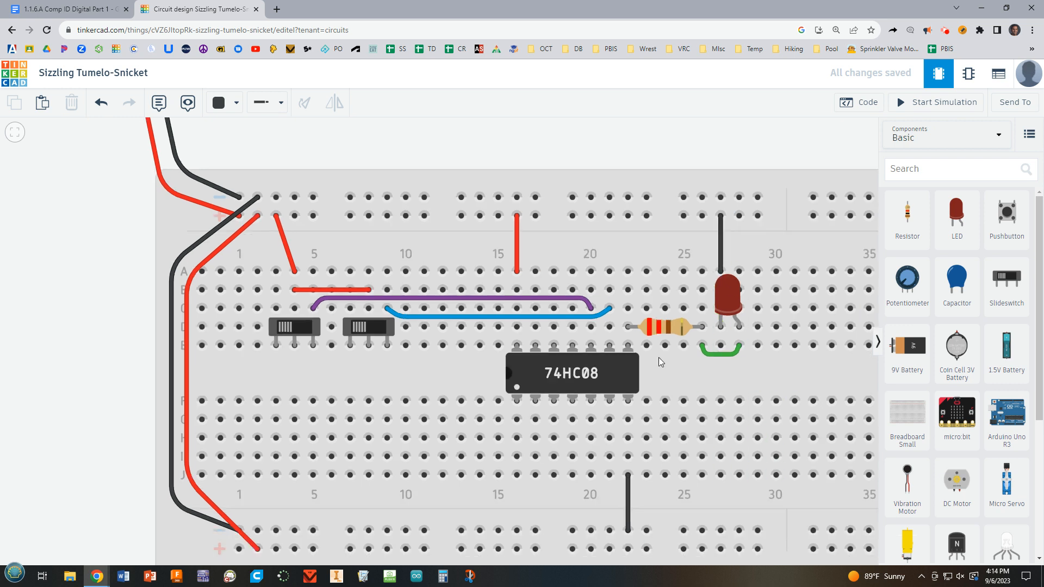
scroll(662, 364, "down", 1)
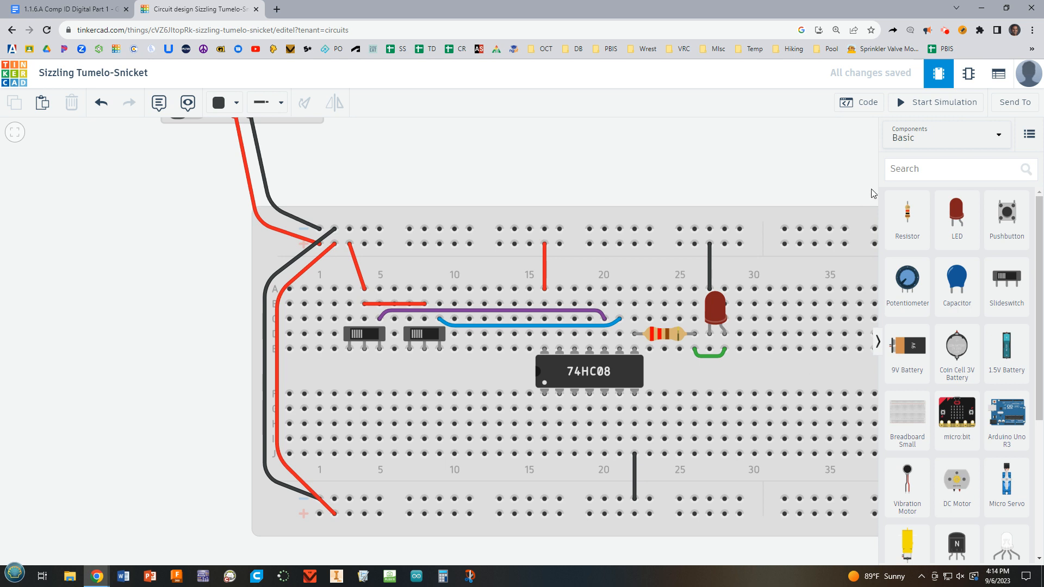
left_click(925, 106)
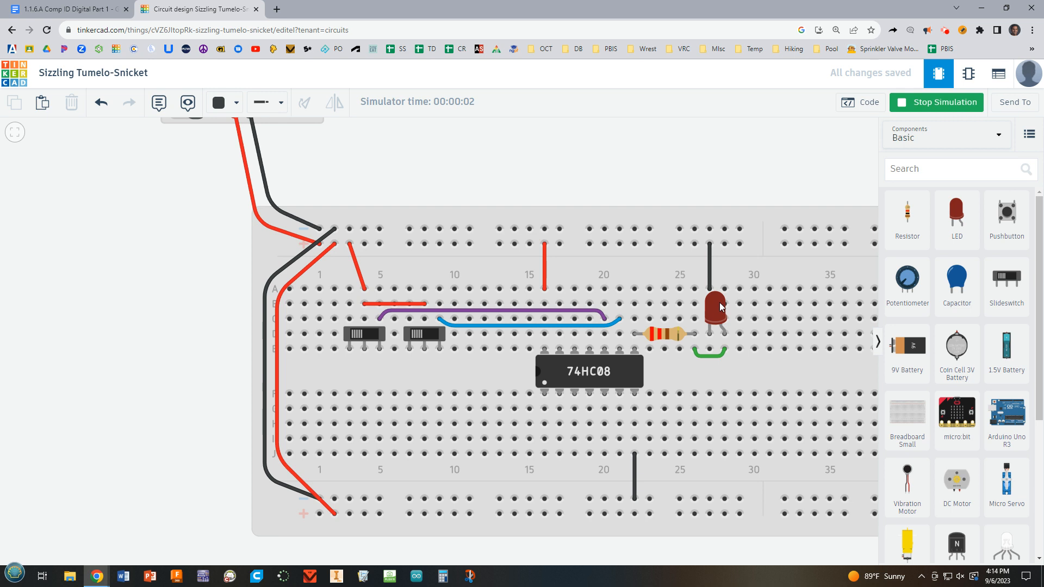
left_click(361, 335)
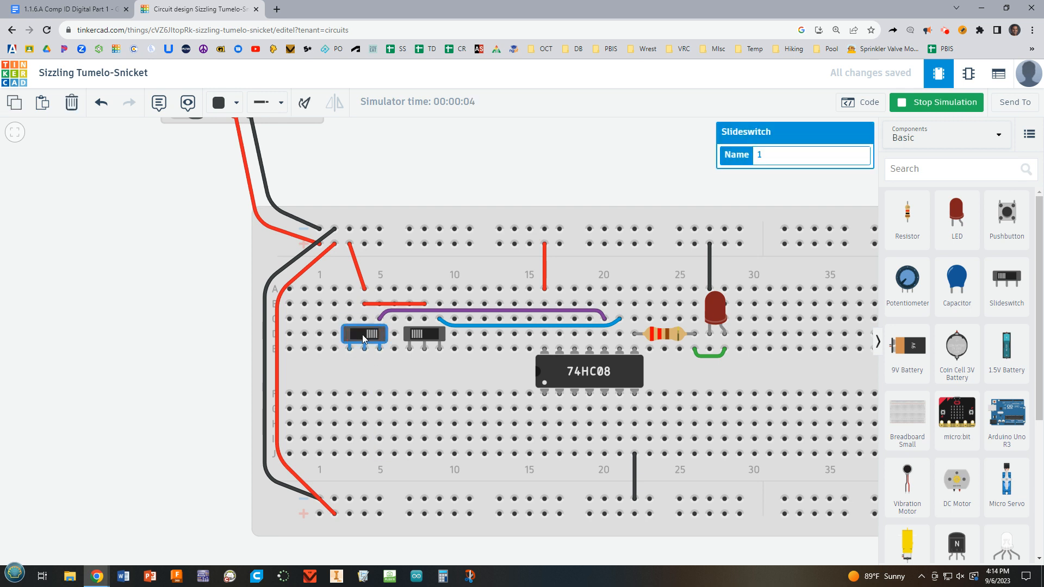
left_click(427, 342)
left_click(368, 333)
left_click(945, 29)
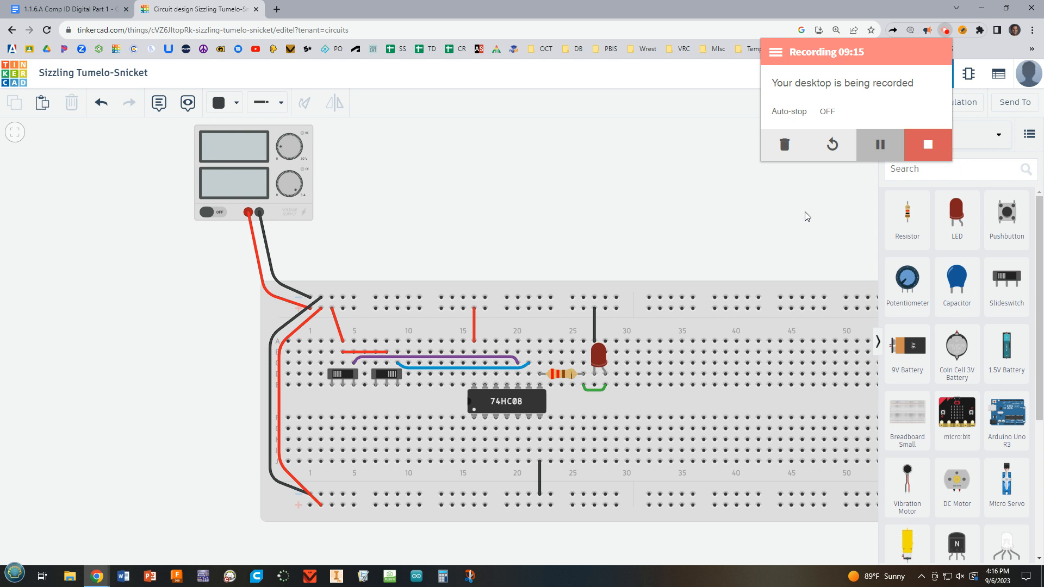
left_click(817, 216)
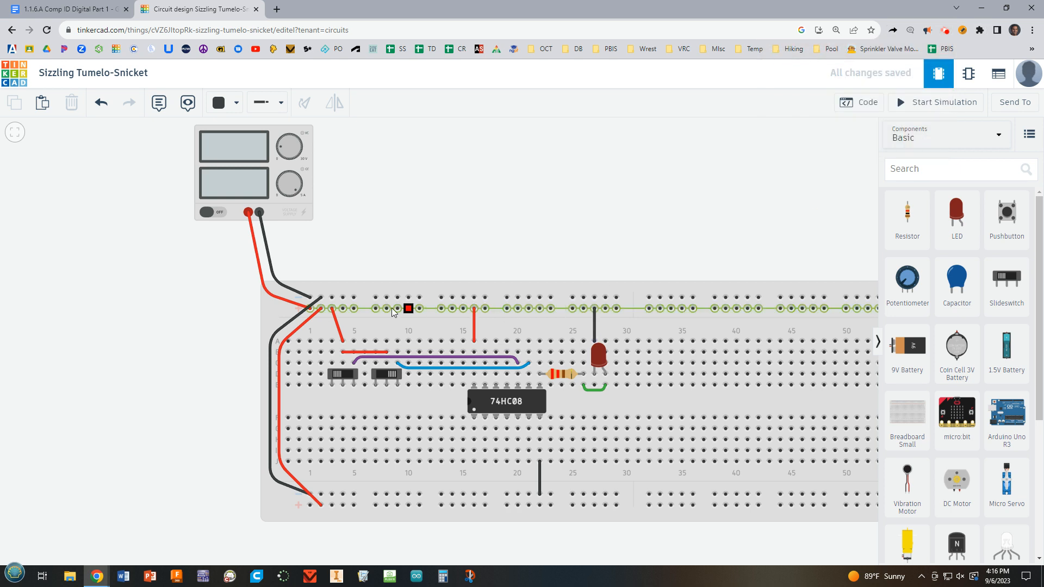
Step: Move the upper end of the LED's black wire from the positive rail to the upper negative rail
left_click(596, 322)
left_click(596, 315)
left_click_drag(596, 308, 595, 297)
left_click(648, 329)
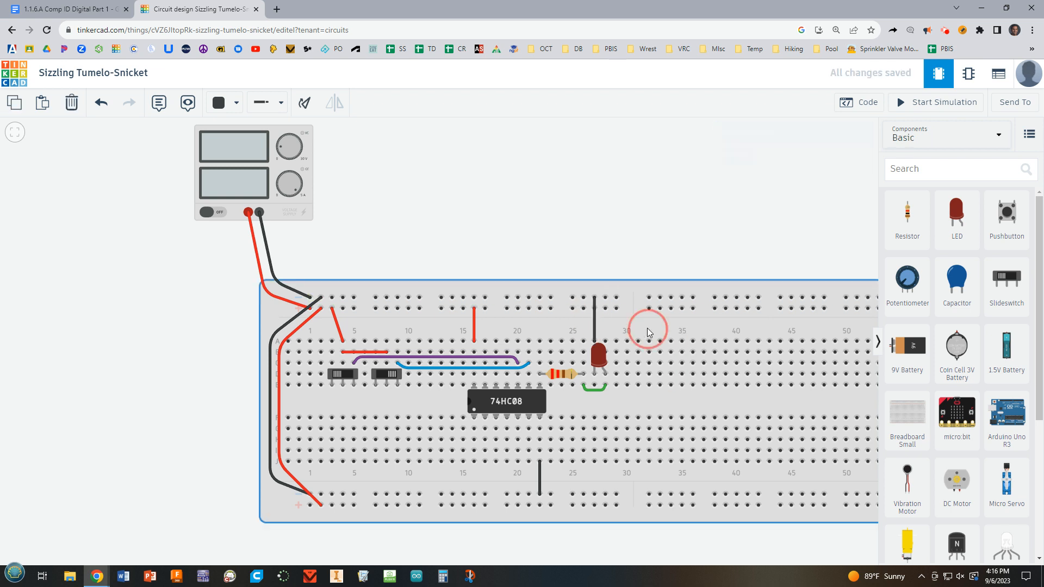
Step: Run the simulation and toggle slide switches 1 and 2 through on and off combinations to check the rewired LED's AND gate output
left_click(912, 103)
left_click(384, 374)
left_click(383, 375)
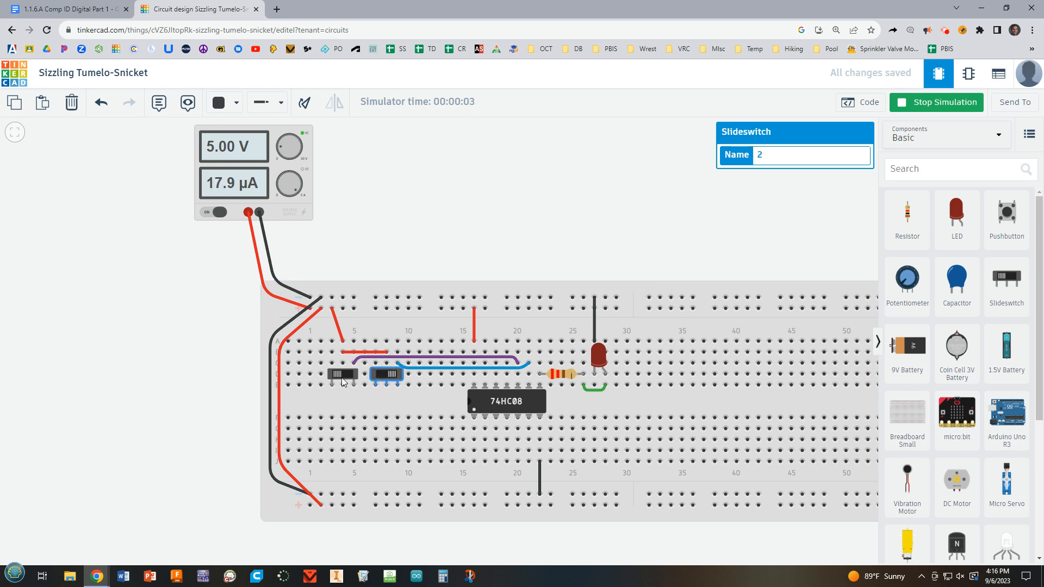
left_click(346, 375)
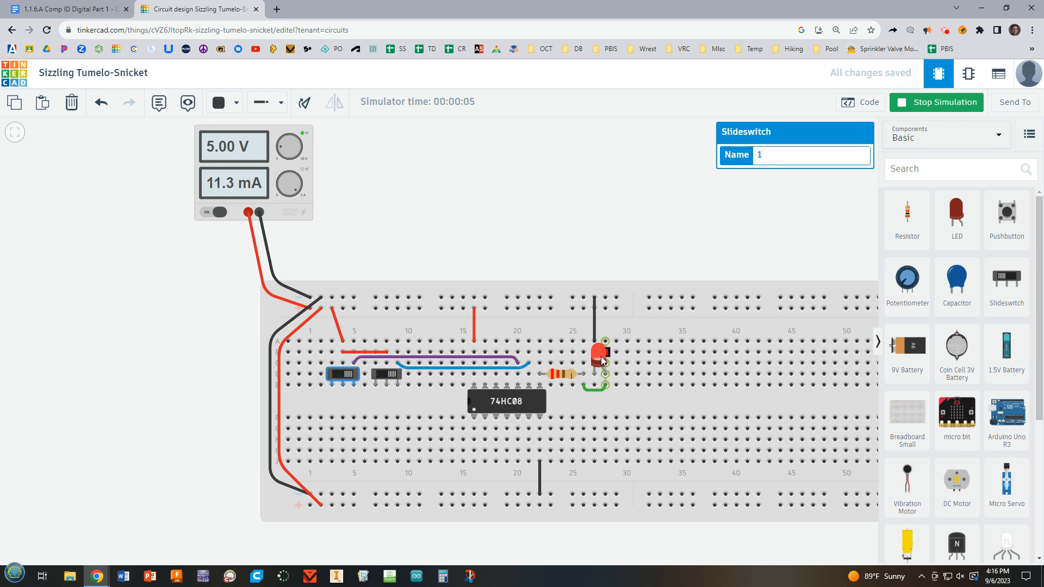
left_click(346, 375)
left_click(386, 374)
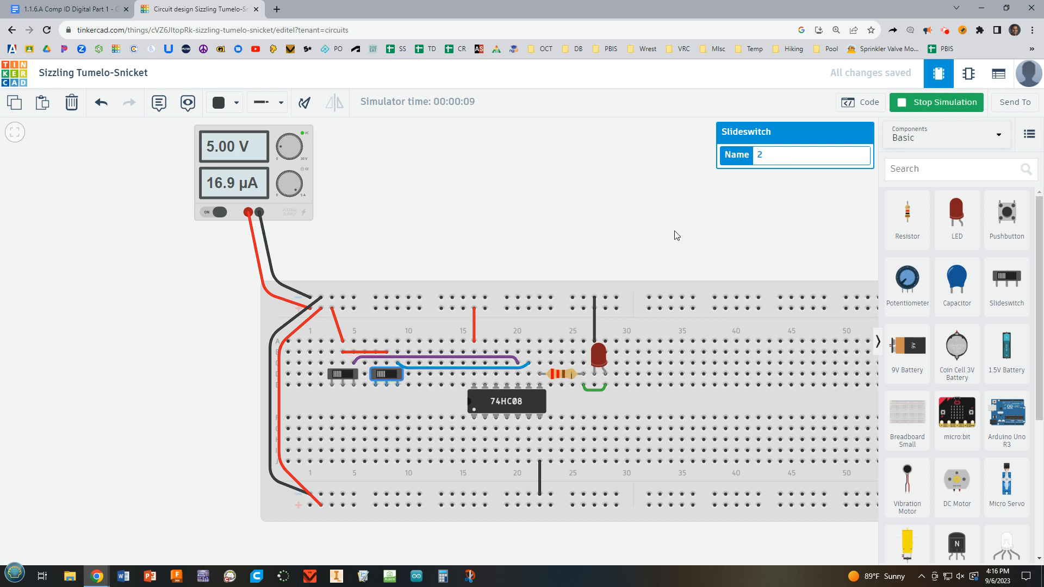
Step: Stop the simulation of the completed AND gate circuit
scroll(677, 238, "down", 1)
left_click_drag(683, 239, 549, 245)
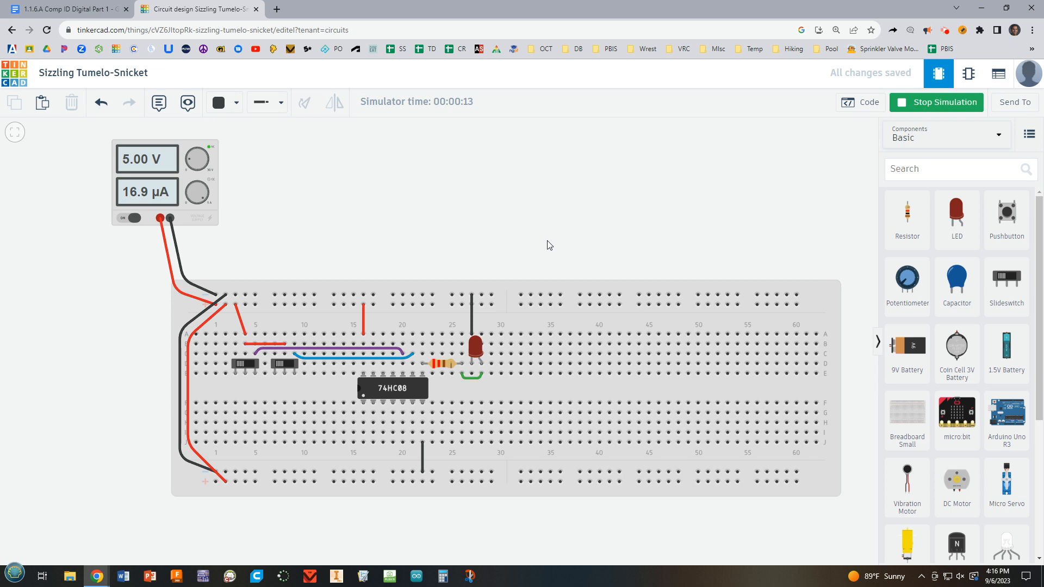
scroll(539, 252, "up", 1)
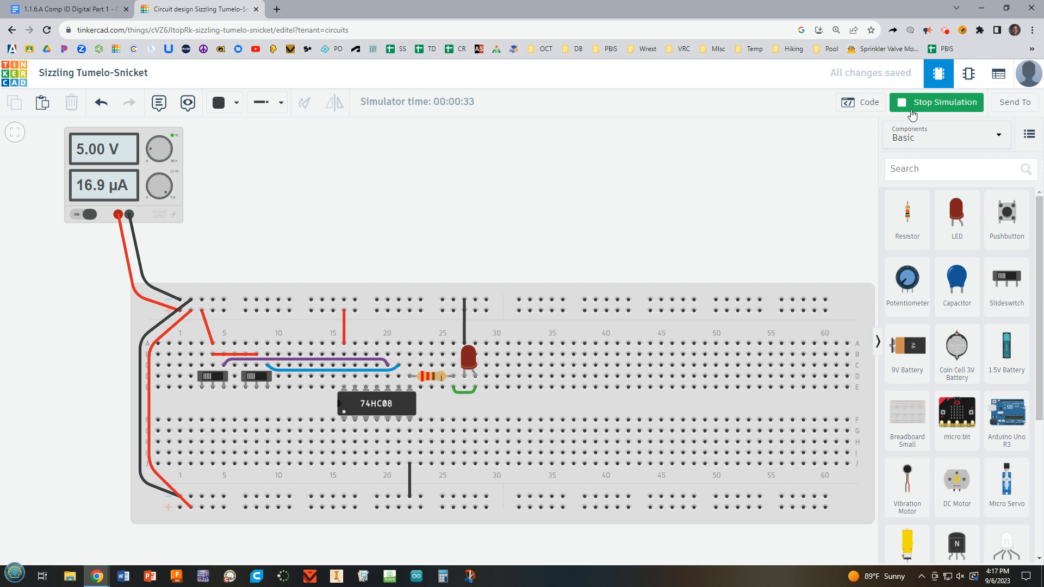
left_click(930, 106)
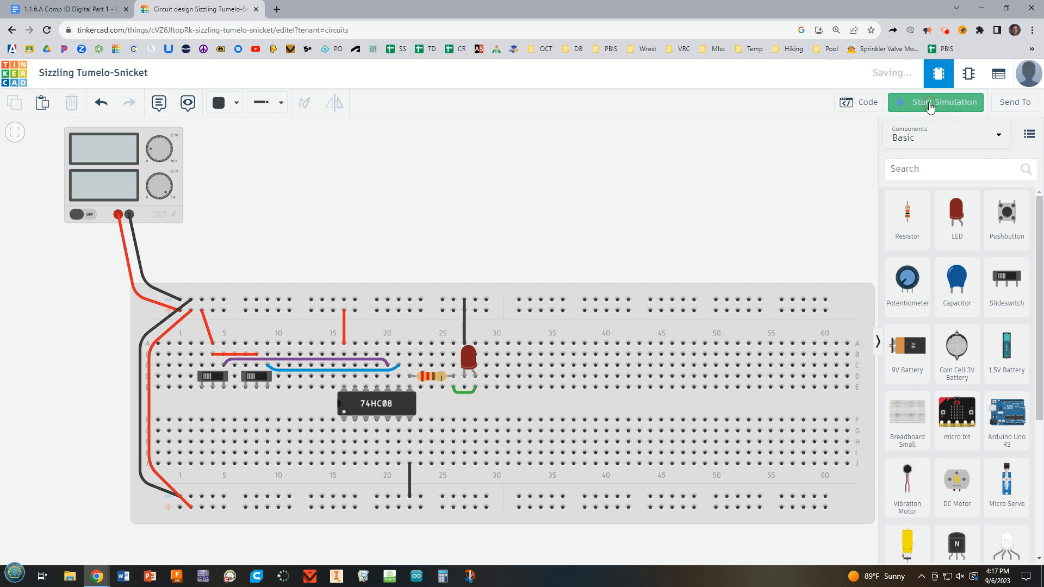
left_click(945, 33)
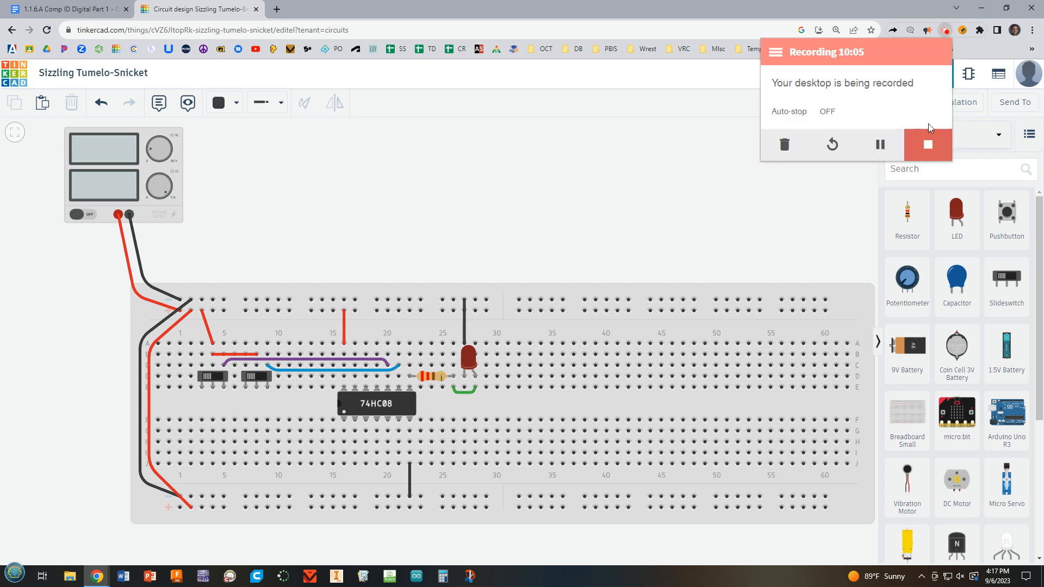